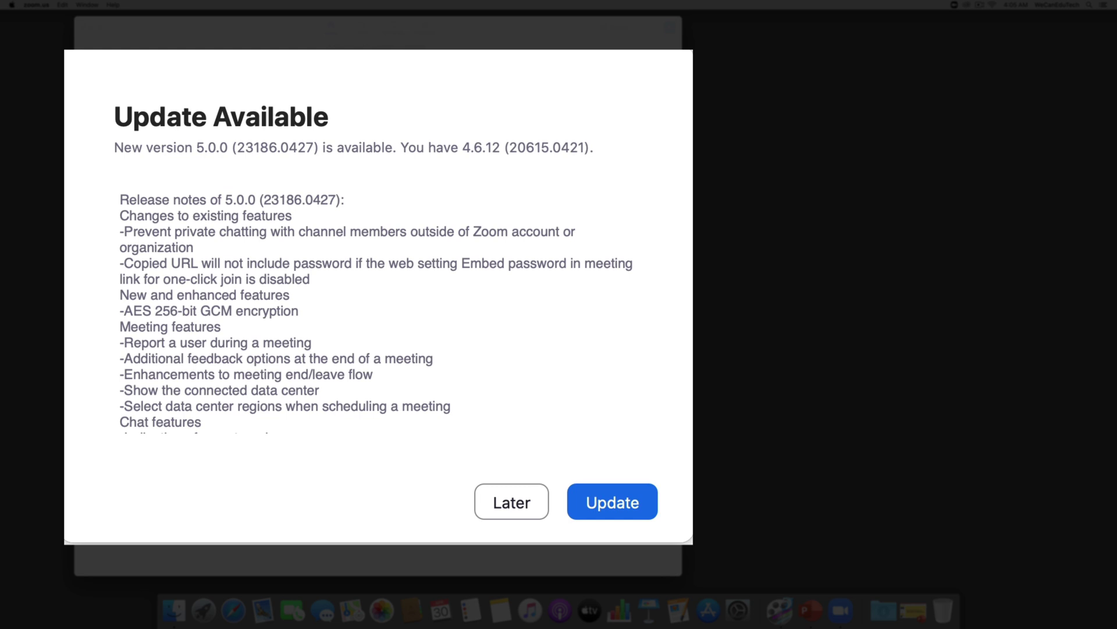
# Read the release notes, install the Zoom 5.0.0 update and close the finished installer.
pyautogui.scroll(-10, 378, 311)
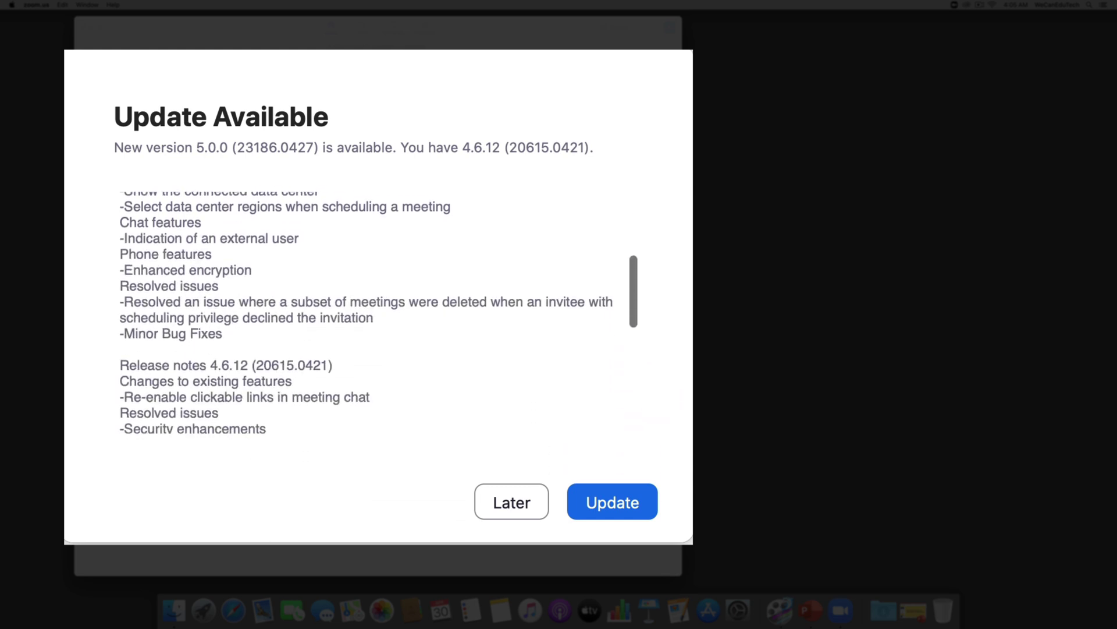
pyautogui.scroll(-6, 378, 311)
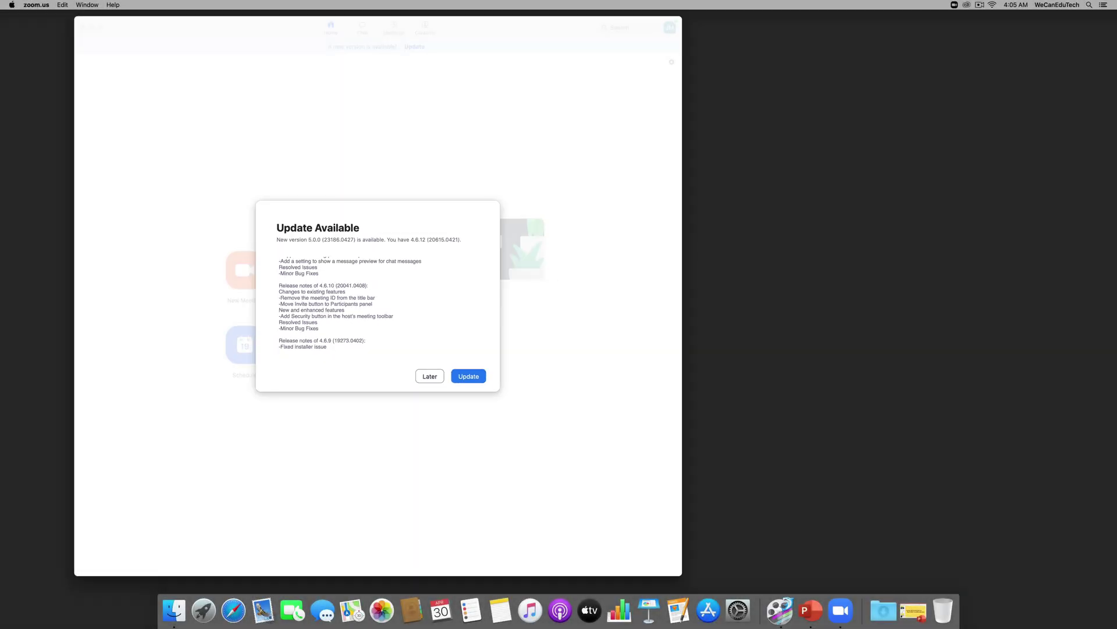
pyautogui.click(613, 502)
pyautogui.click(471, 376)
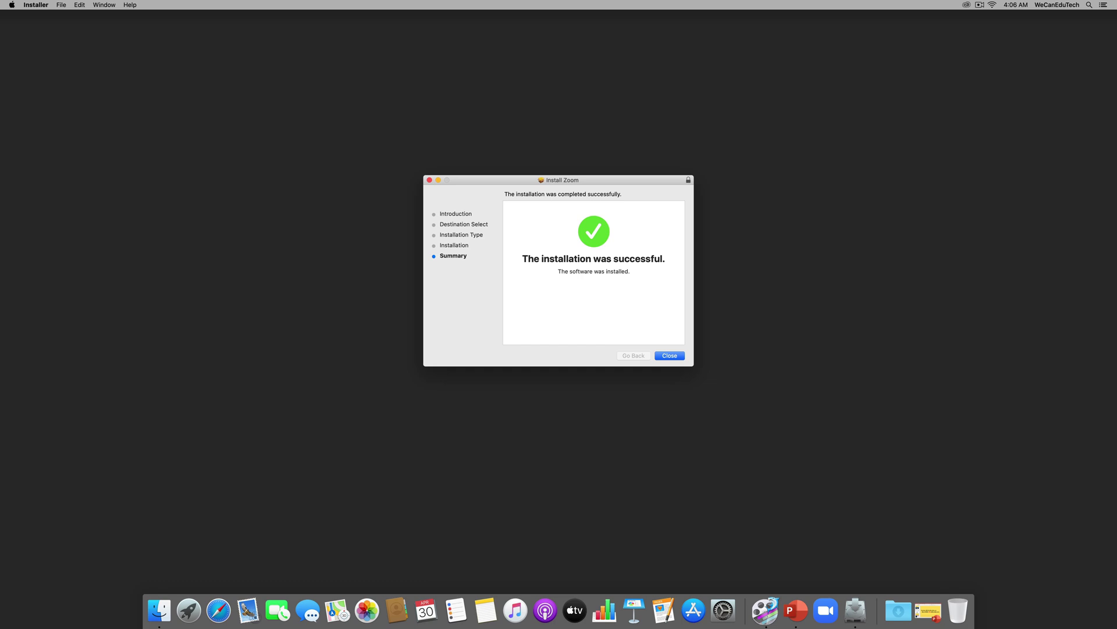
pyautogui.click(669, 355)
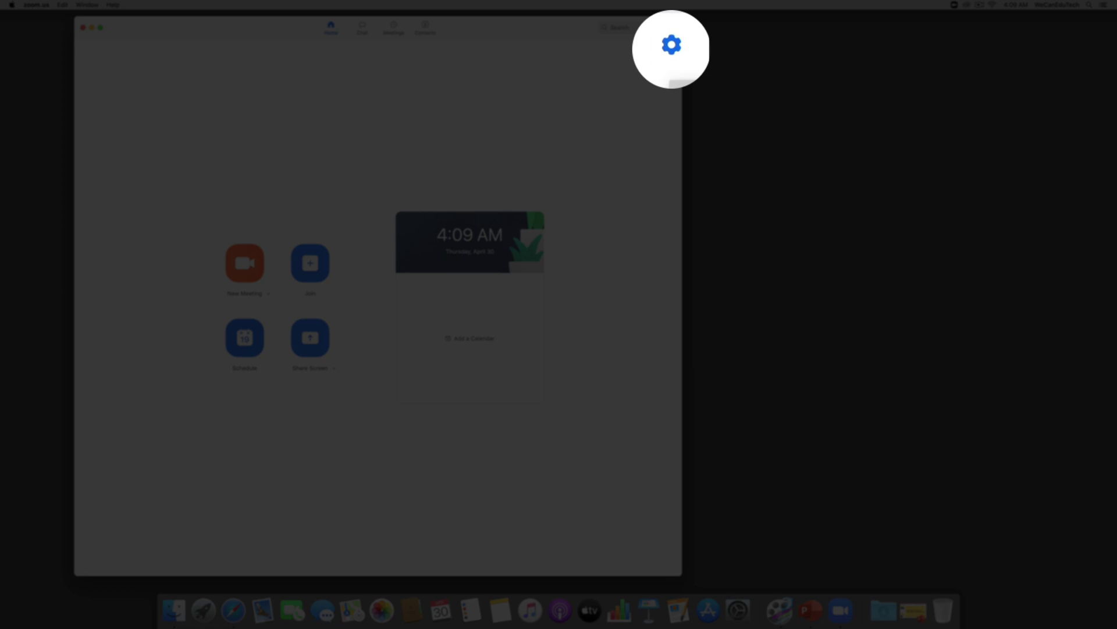
# Open the client settings and go on to the full meeting settings on the Zoom website, moving the browser window clear.
pyautogui.click(671, 48)
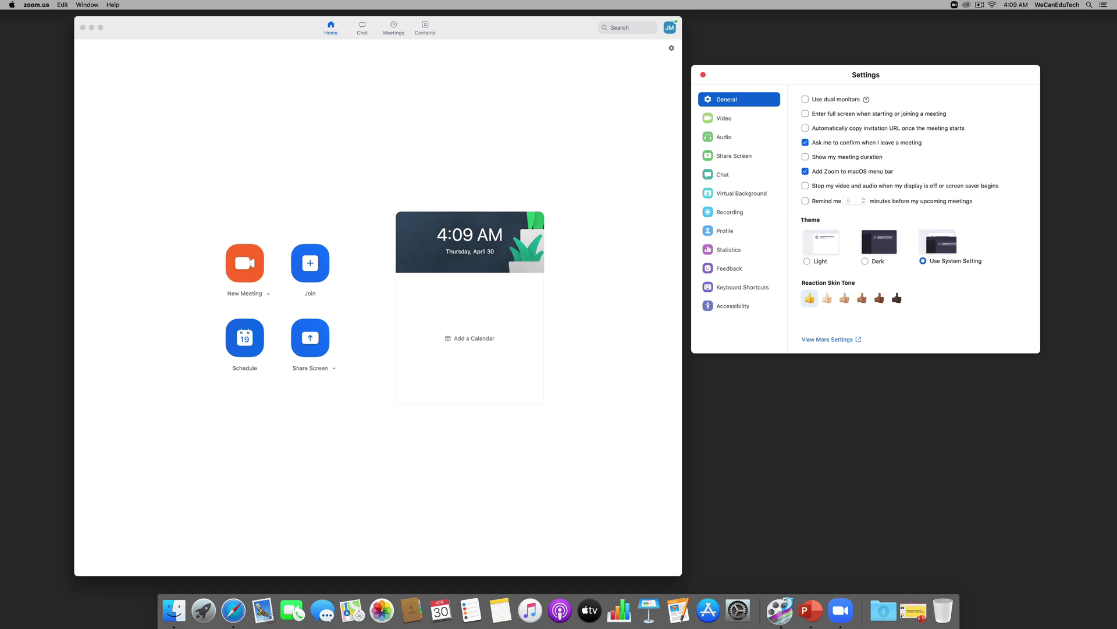
pyautogui.click(814, 339)
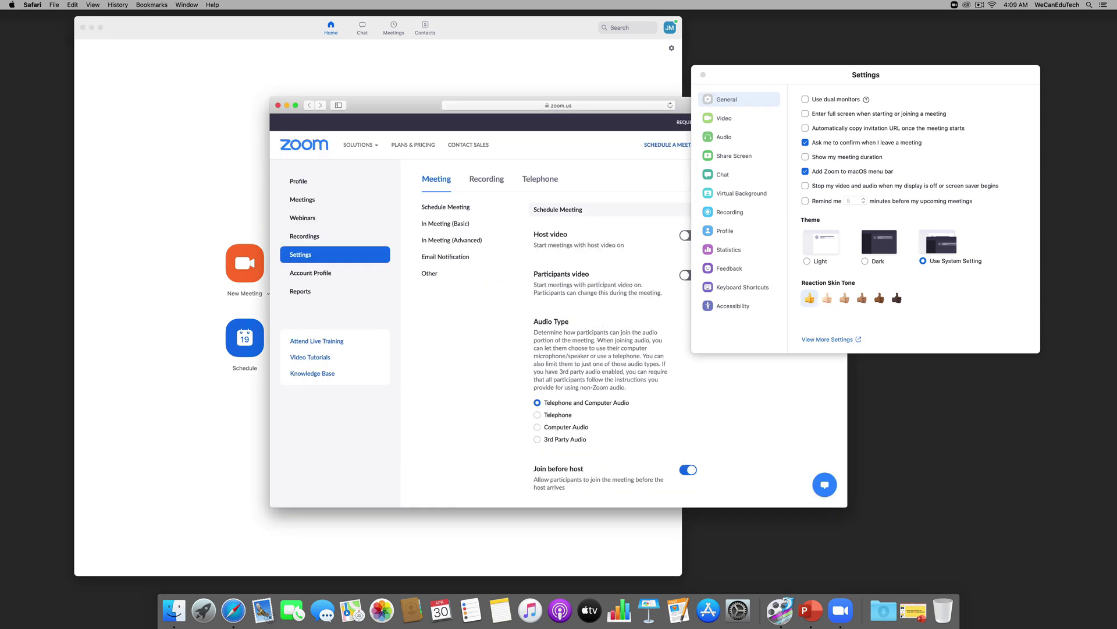
pyautogui.moveTo(416, 106); pyautogui.dragTo(232, 92)
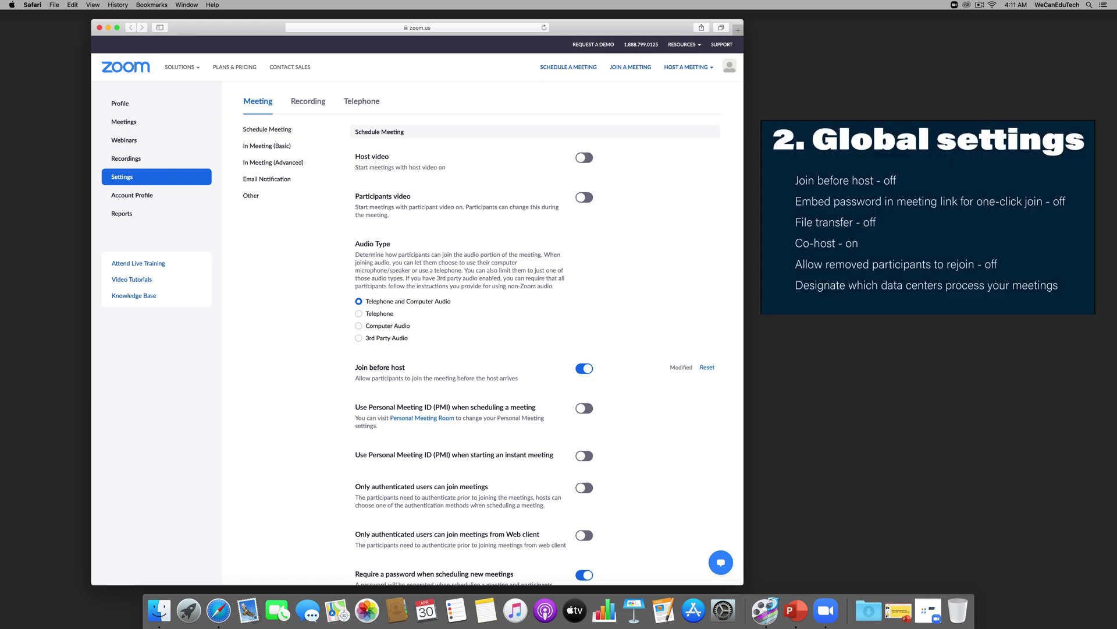
# Turn off Join before host in the Schedule Meeting settings.
pyautogui.scroll(-4, 407, 331)
pyautogui.scroll(-2, 417, 332)
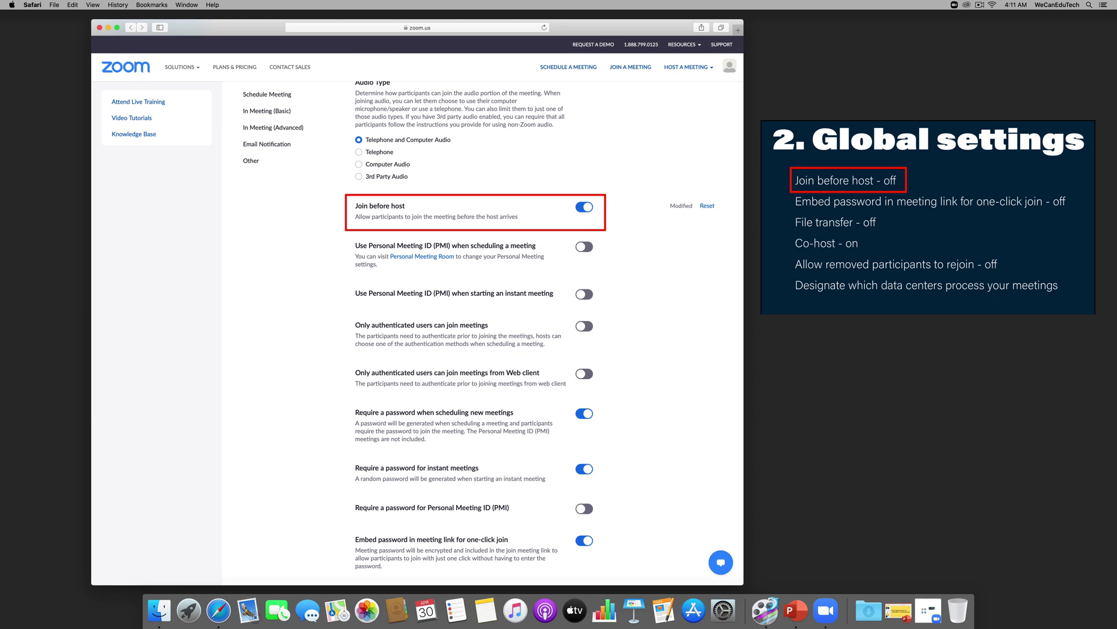
pyautogui.click(584, 207)
# Turn off Embed password in meeting link for one-click join.
pyautogui.scroll(-5, 465, 331)
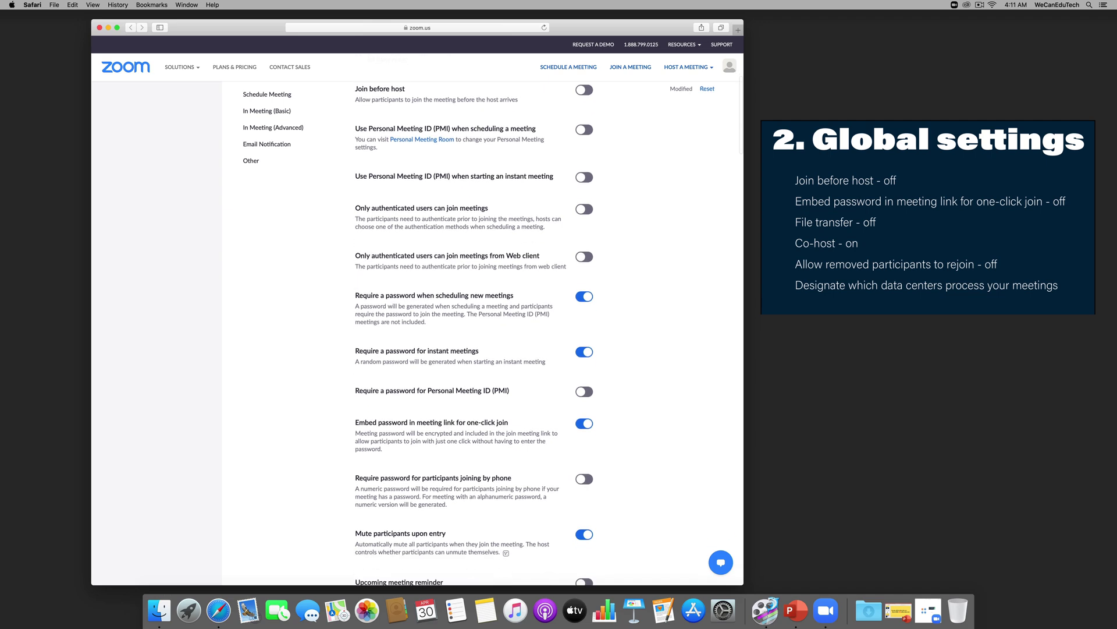
pyautogui.scroll(-3, 466, 332)
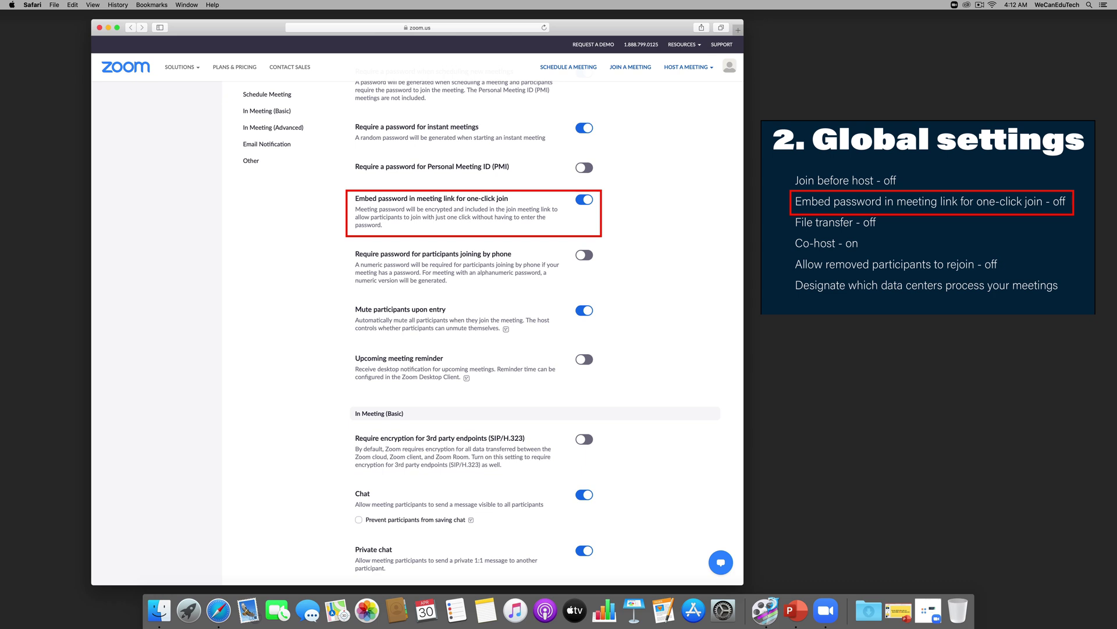
pyautogui.click(584, 199)
# Turn off File transfer in the In Meeting (Basic) settings.
pyautogui.scroll(-5, 547, 333)
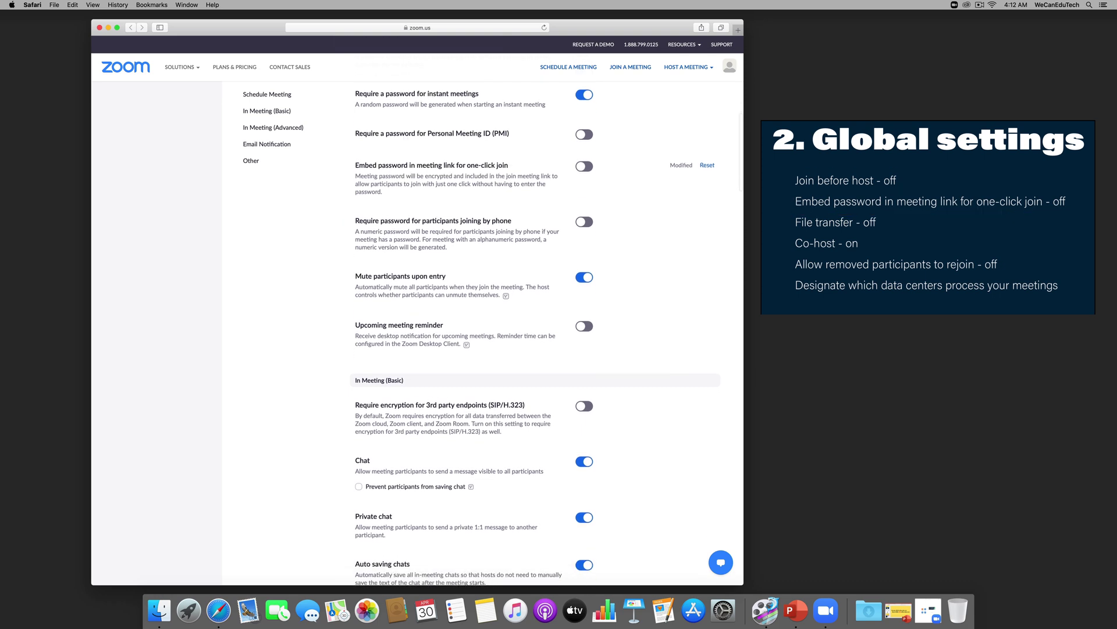
pyautogui.scroll(-8, 547, 333)
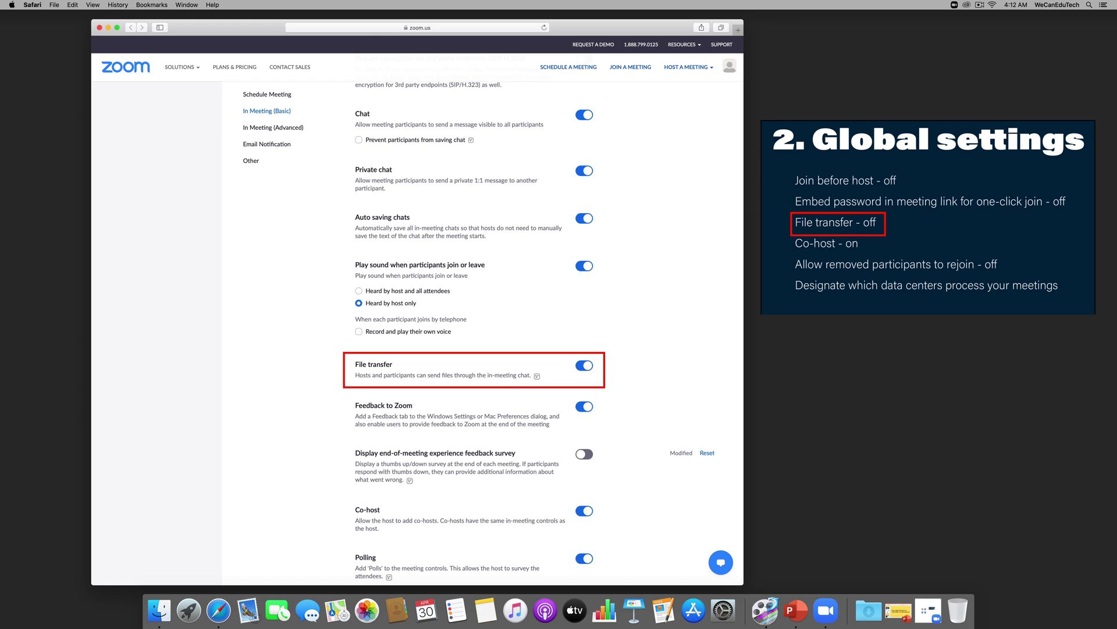
pyautogui.click(584, 365)
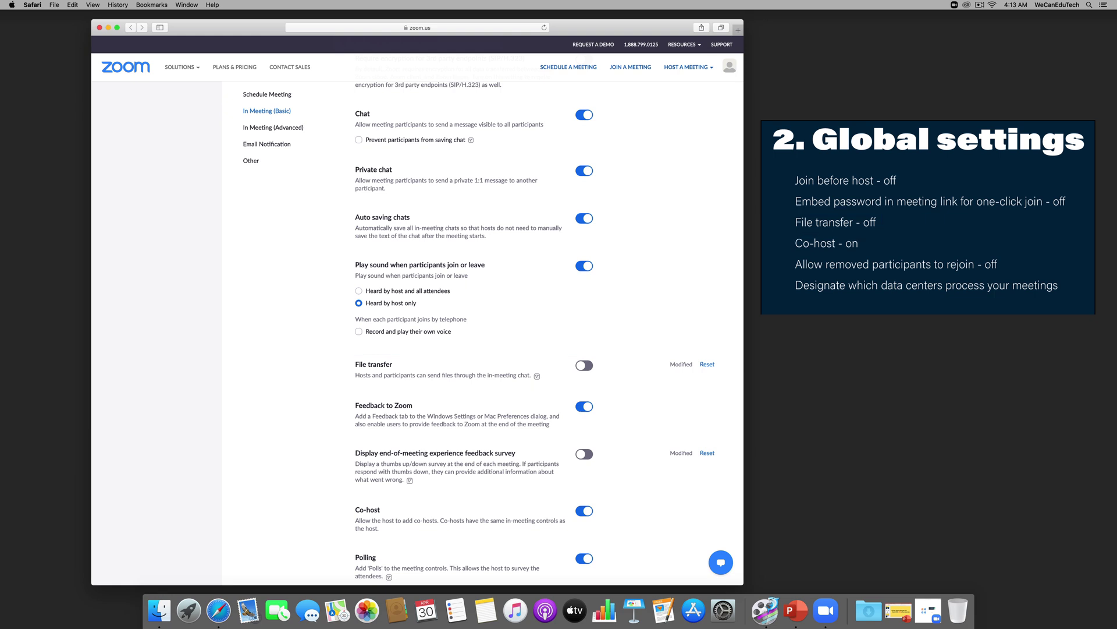
# Check the Co-host, Allow removed participants to rejoin and data center region settings.
pyautogui.scroll(-2, 466, 326)
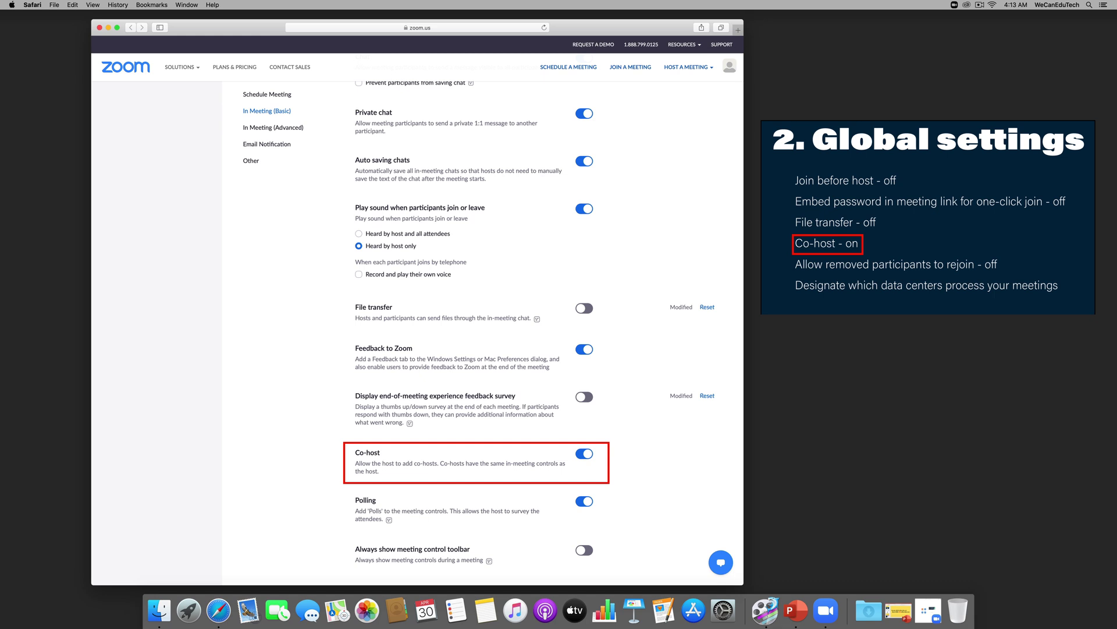
pyautogui.scroll(-10, 472, 332)
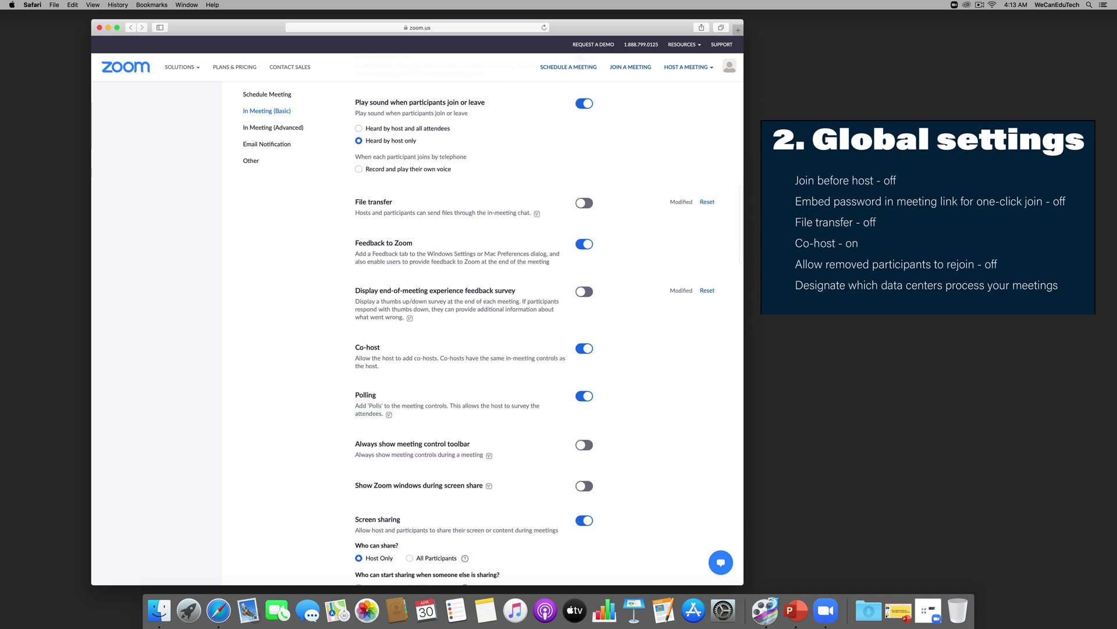
pyautogui.scroll(-10, 472, 332)
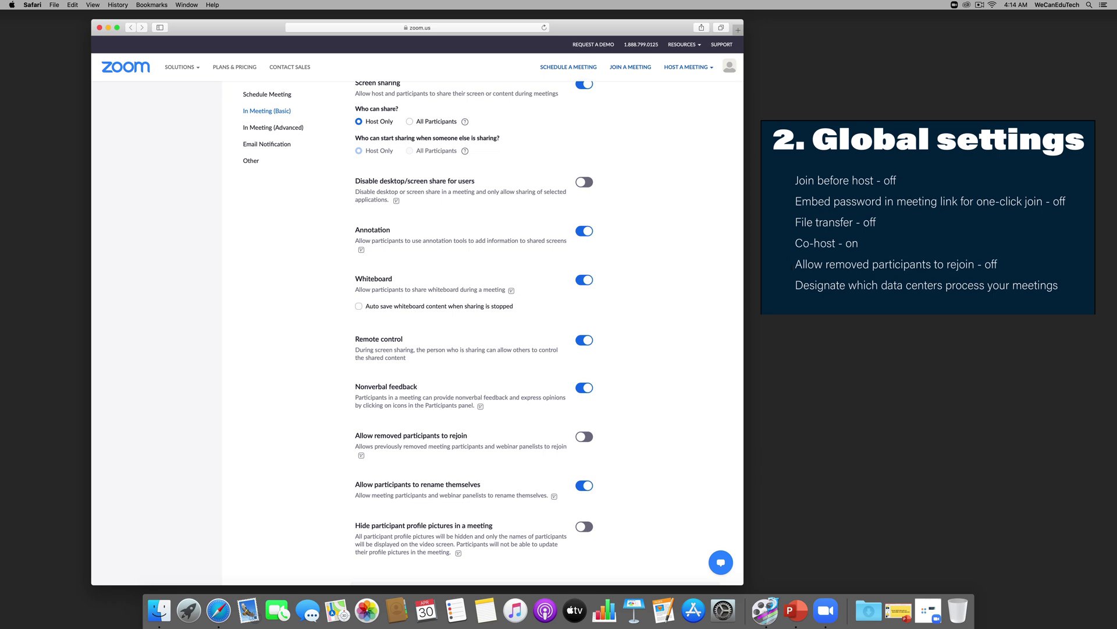
pyautogui.scroll(-5, 546, 330)
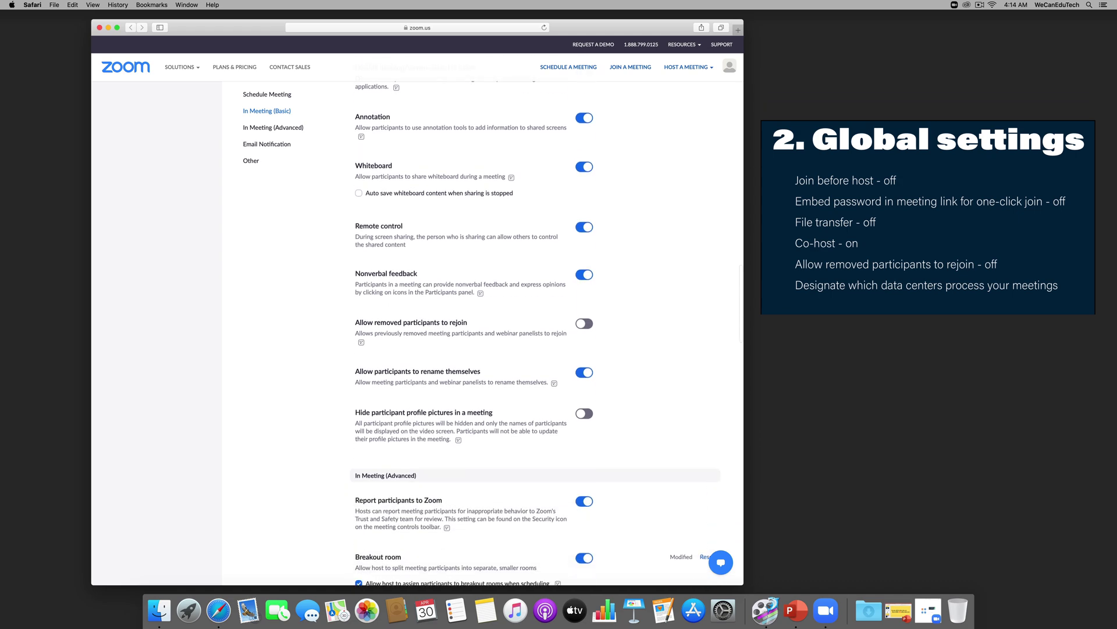
pyautogui.scroll(-9, 547, 330)
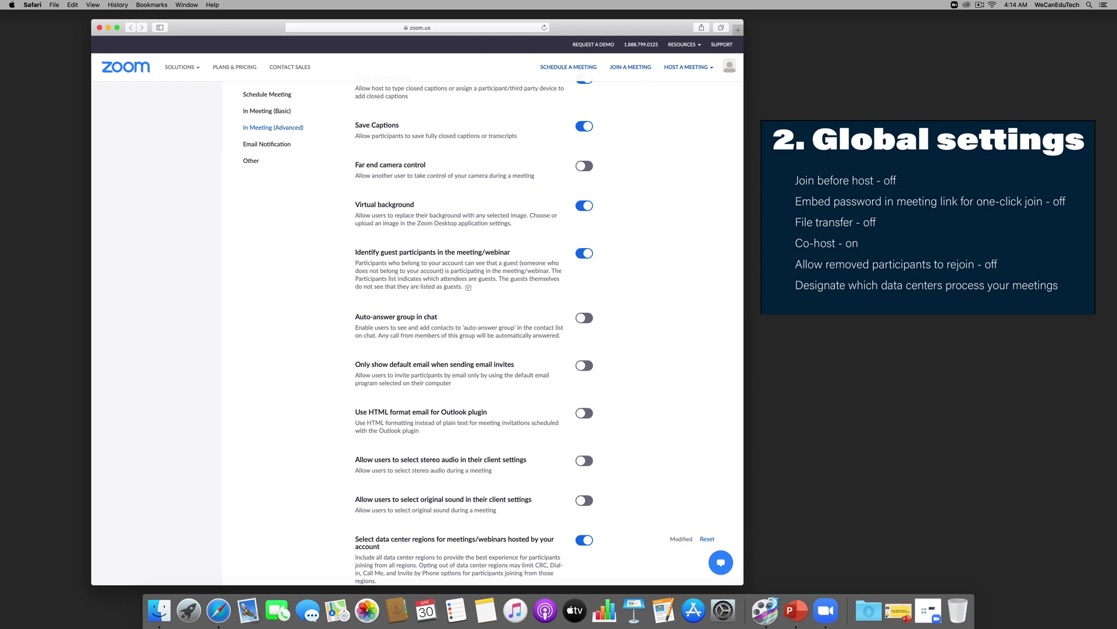
pyautogui.scroll(-5, 417, 331)
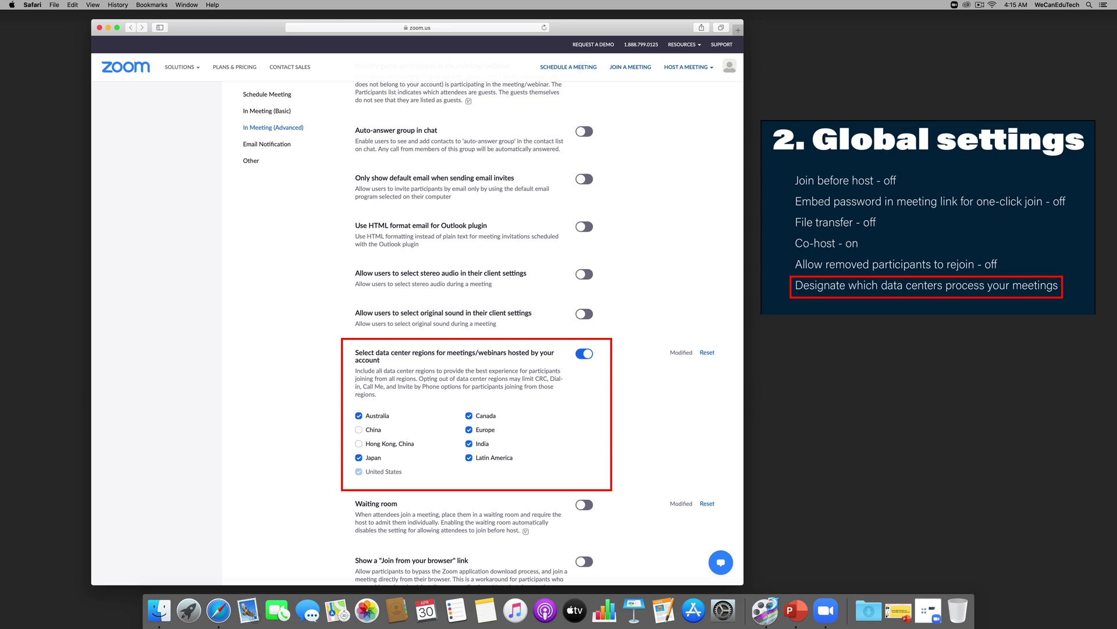
pyautogui.scroll(-3, 465, 332)
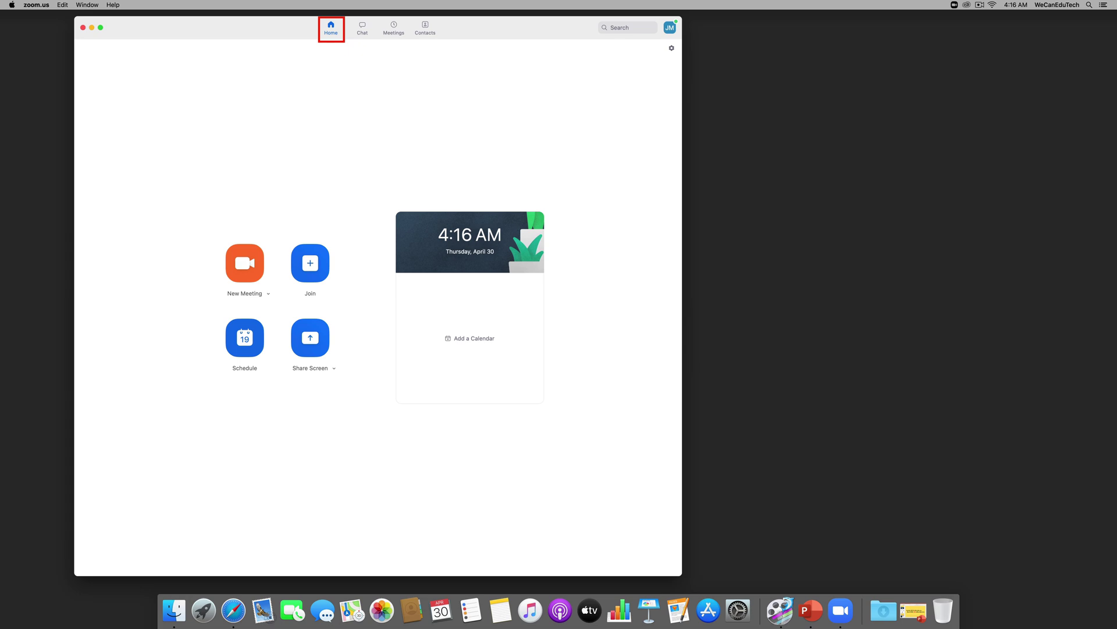
# Start scheduling a recurring meeting in the Zoom client with the topic "WeCanEduTech Staff Meeting" followed by the host's name.
pyautogui.click(245, 338)
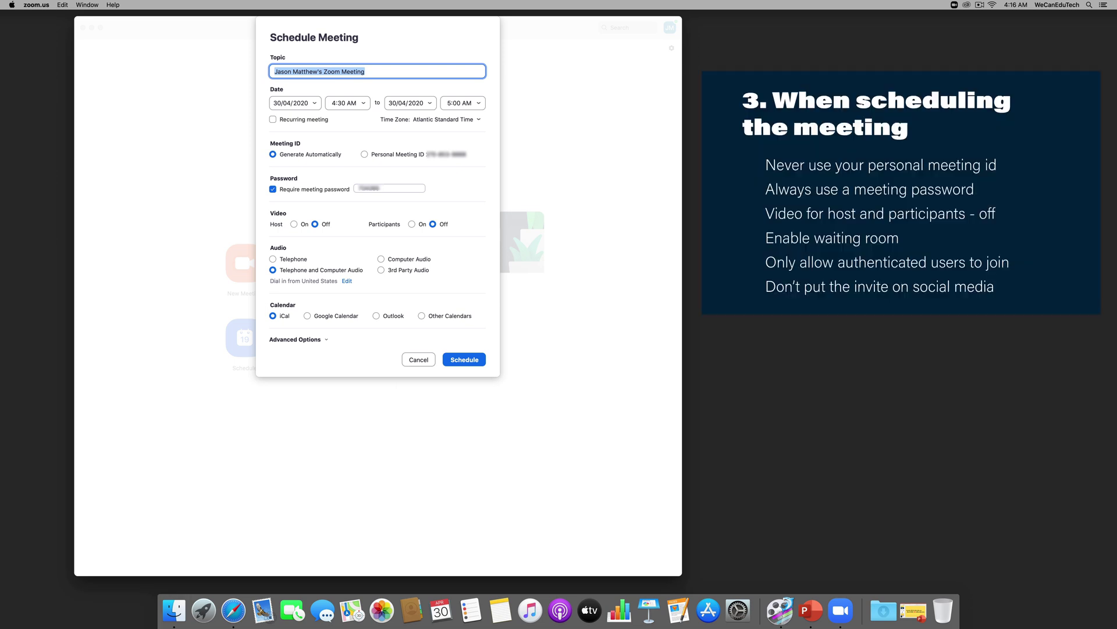
pyautogui.write('We')
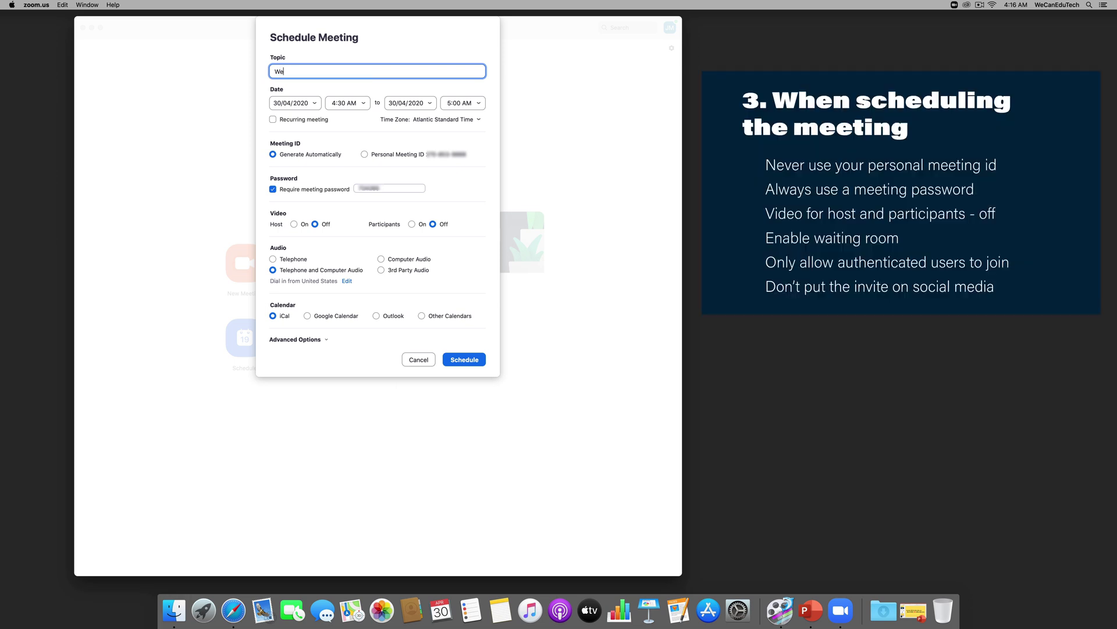
pyautogui.write('CanEduTech Staff Meeting - Jason Matthew')
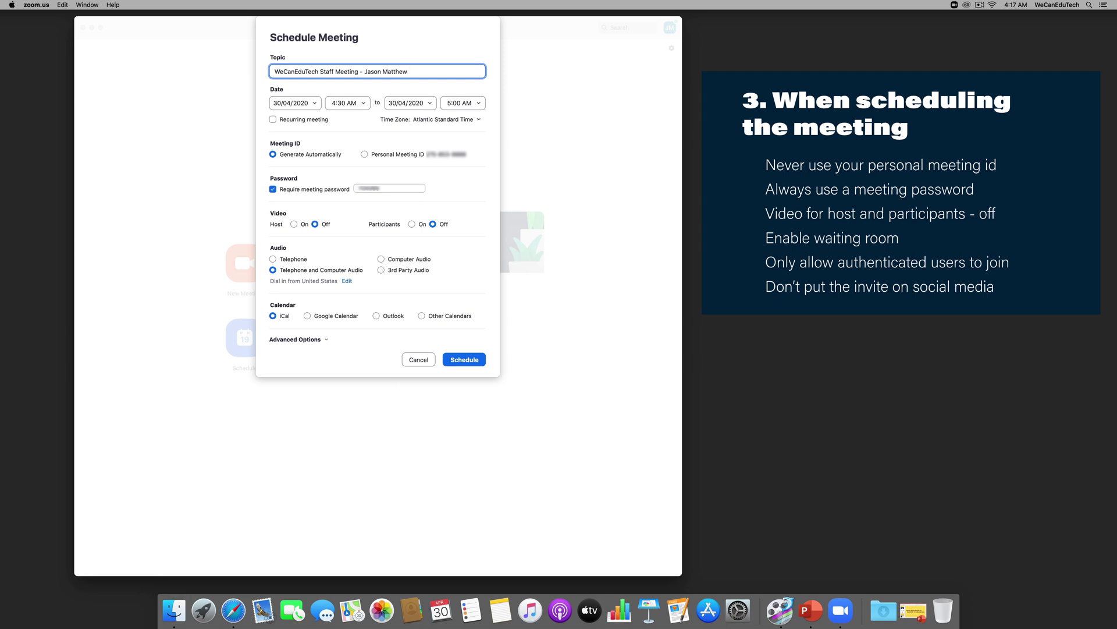
pyautogui.click(273, 120)
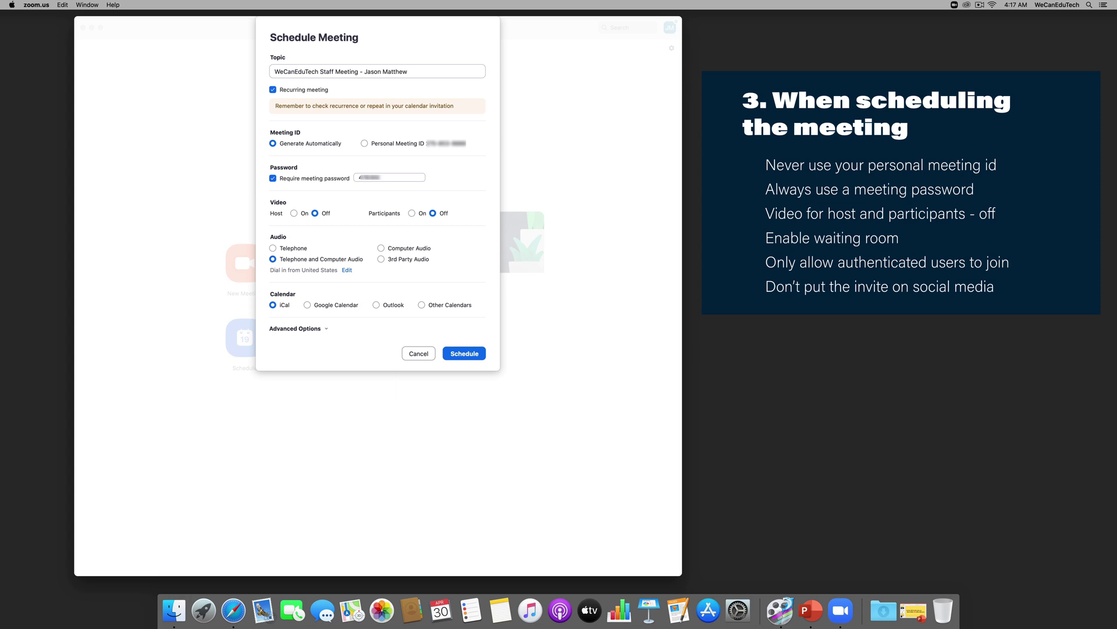
# In the meeting's advanced options, enable the waiting room, disable join before host and allow only authenticated users to join.
pyautogui.click(325, 328)
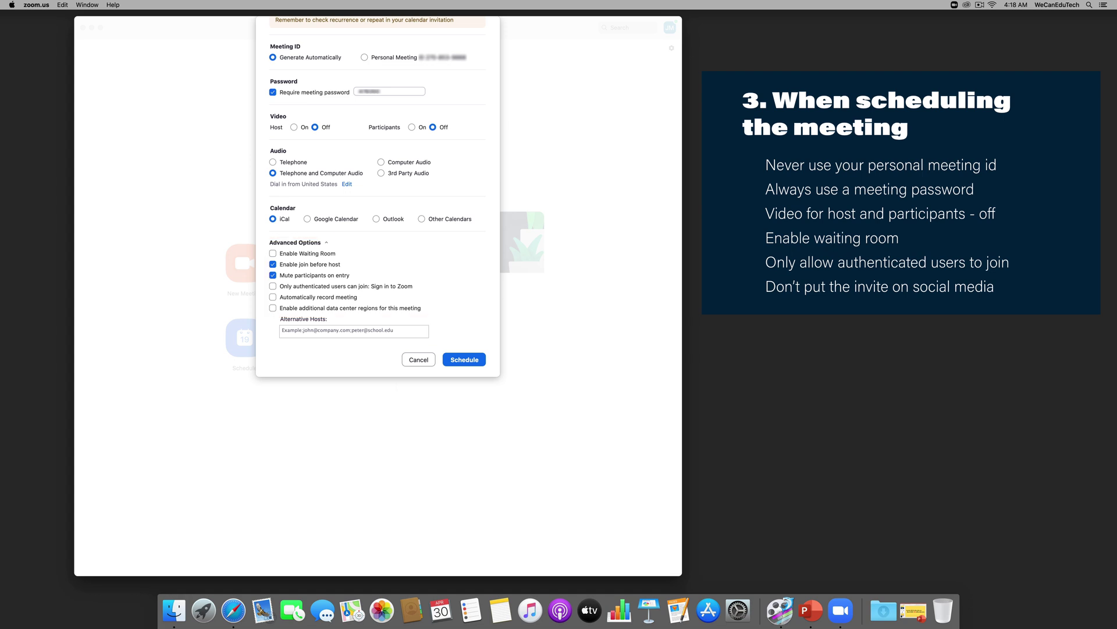
pyautogui.click(272, 253)
pyautogui.click(272, 264)
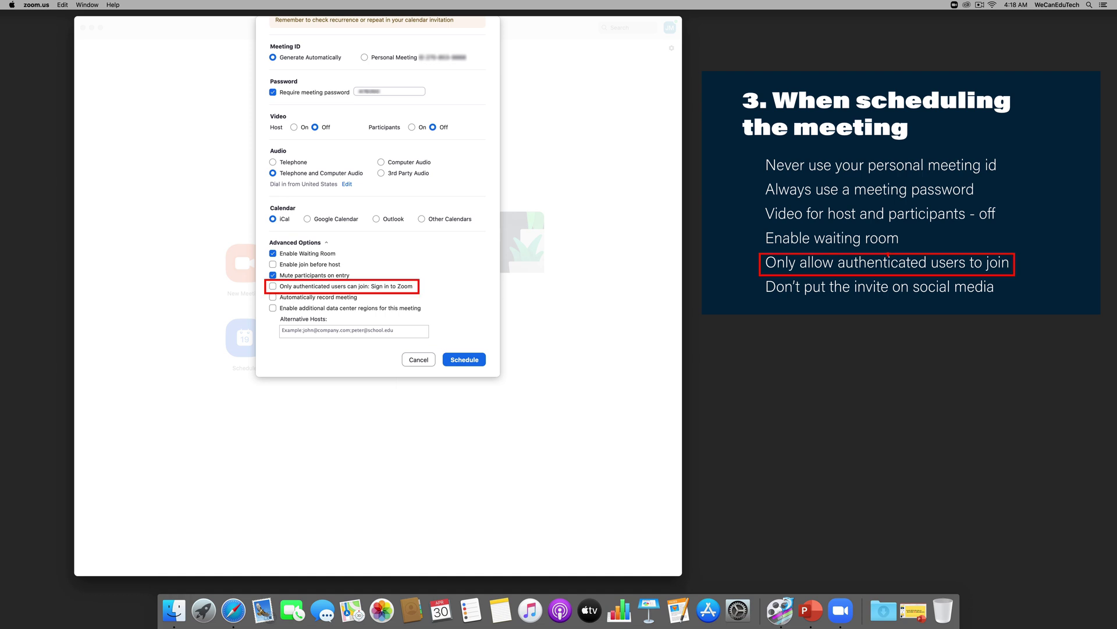
pyautogui.click(273, 286)
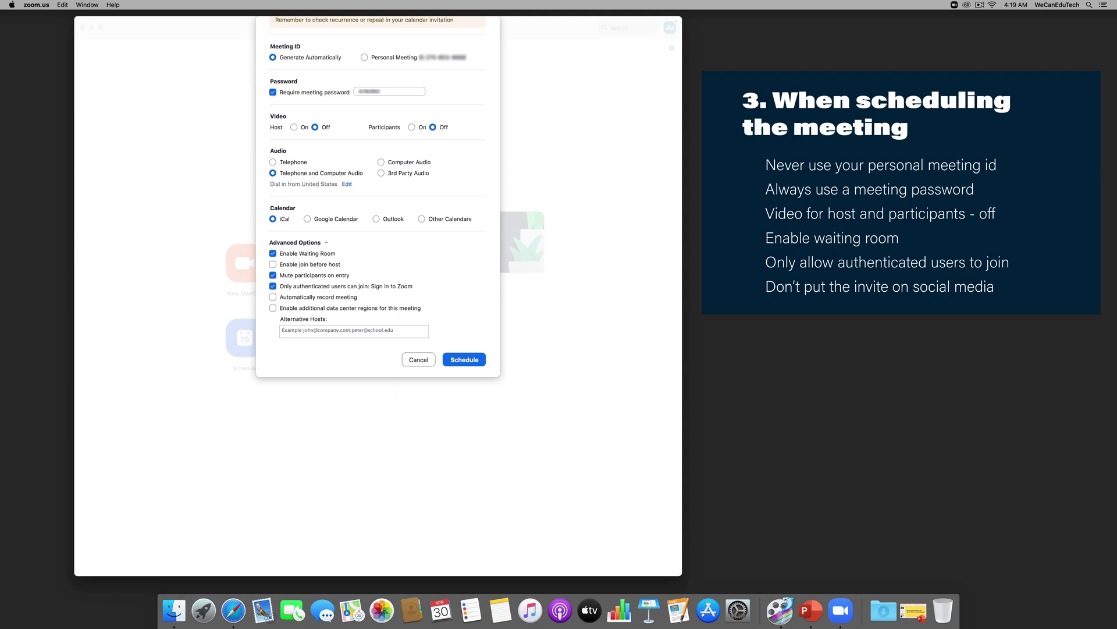
# Show the invitation of the scheduled WeCanEduTech Staff Meeting and highlight its join link.
pyautogui.click(393, 26)
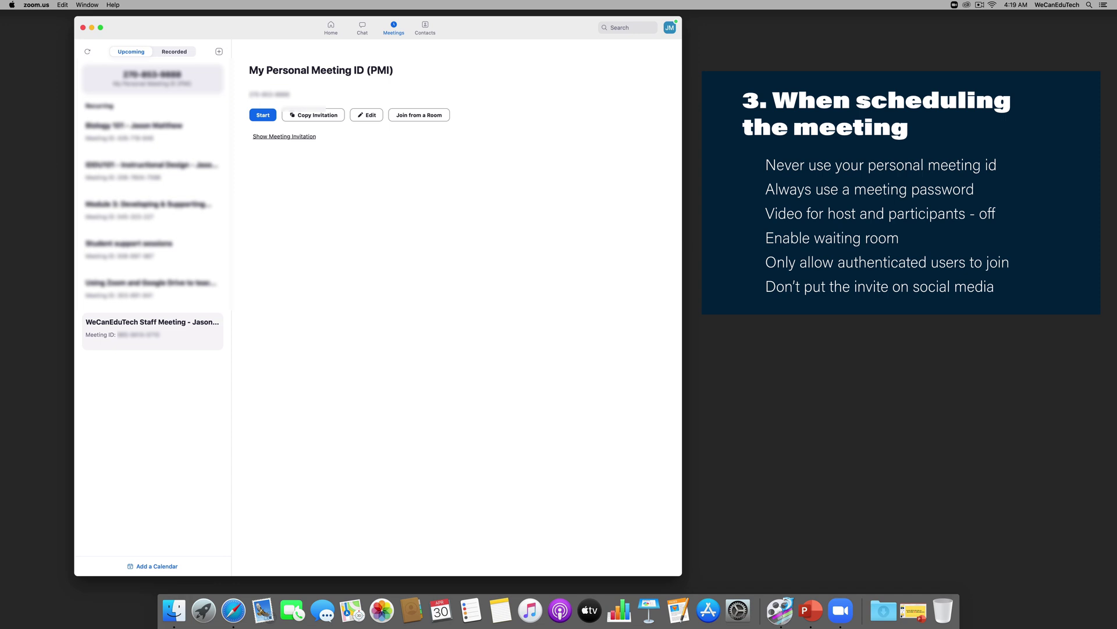
pyautogui.click(112, 324)
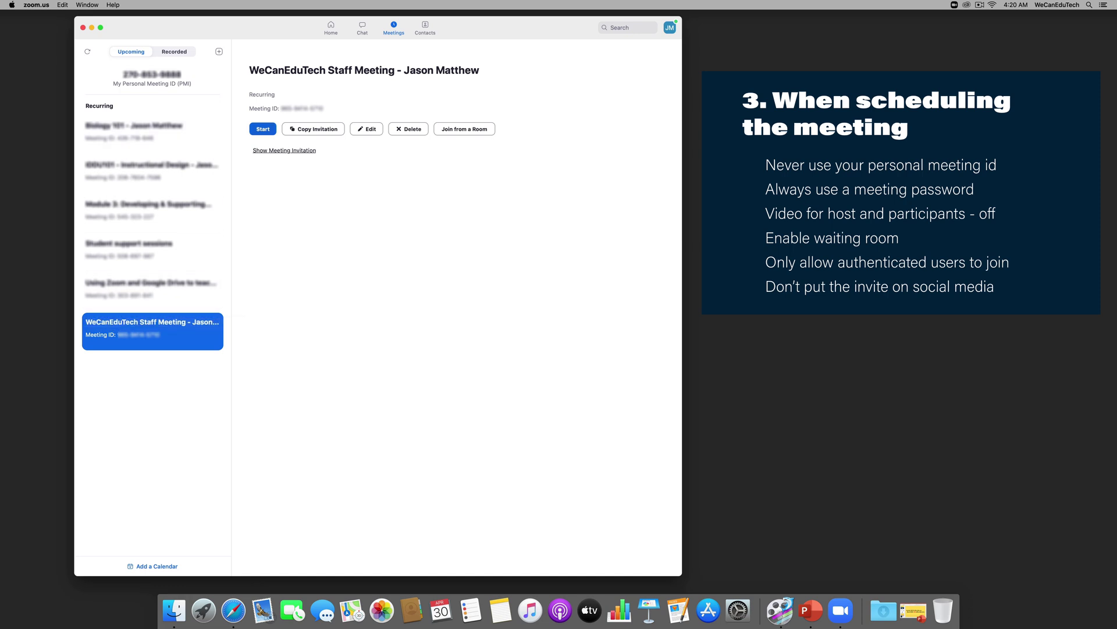
pyautogui.click(367, 128)
pyautogui.click(292, 150)
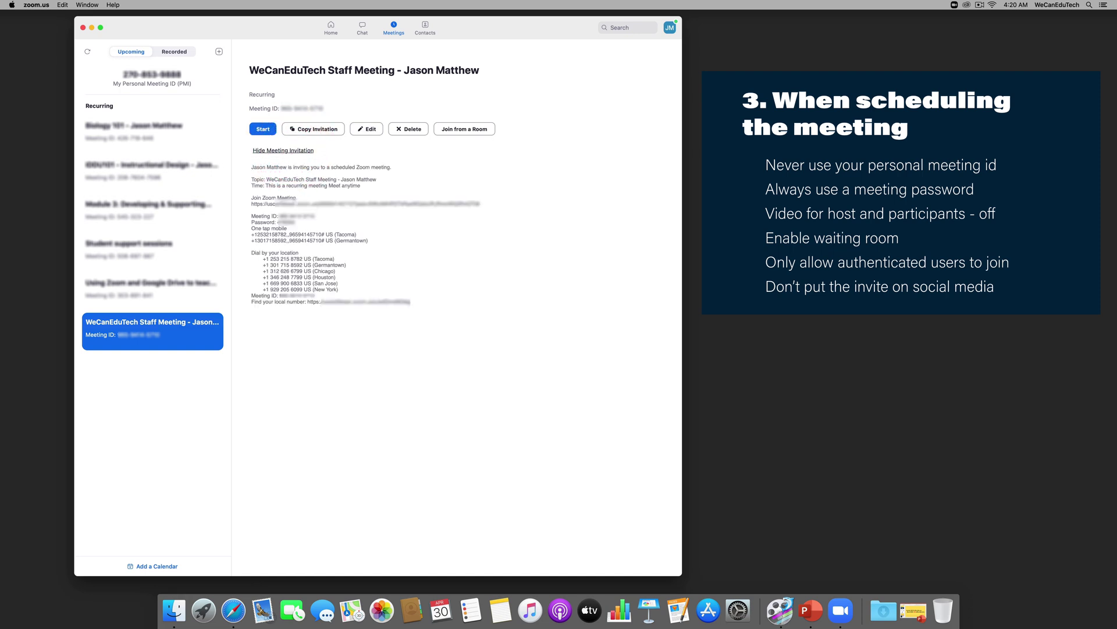
pyautogui.moveTo(252, 203); pyautogui.dragTo(487, 204)
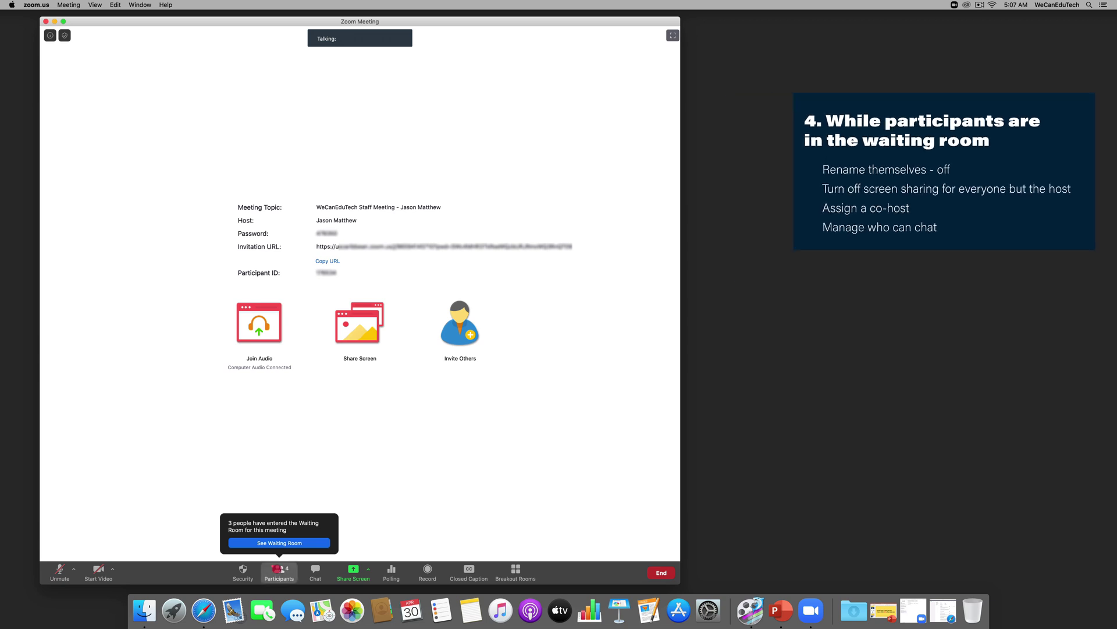
# Show the waiting room list, and switch participants' Share Screen permission on and off again in the meeting's security options.
pyautogui.click(280, 543)
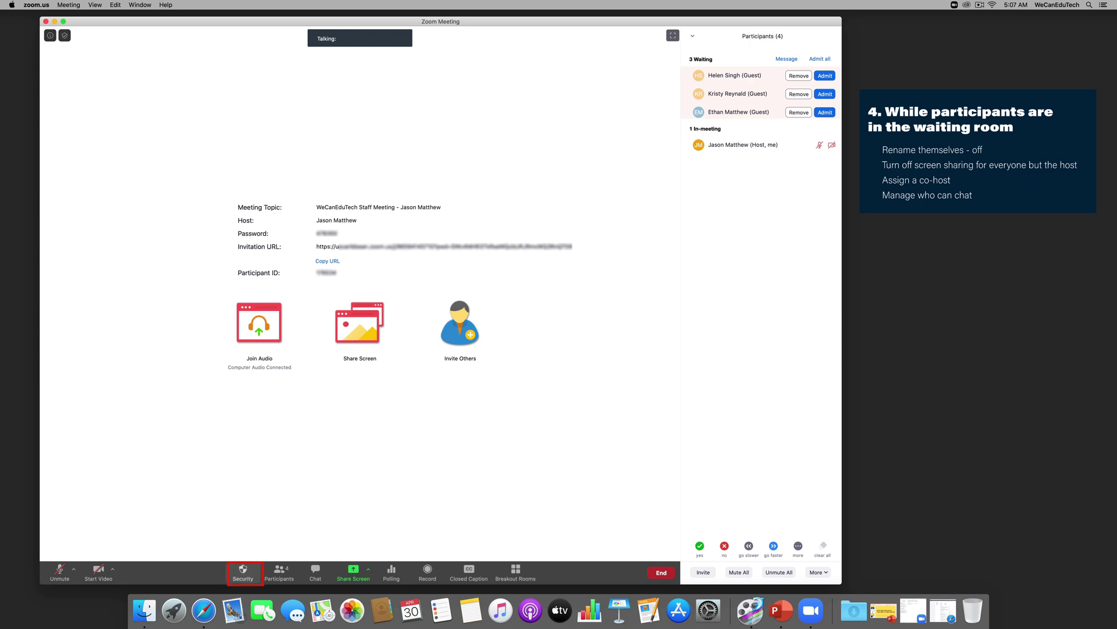
pyautogui.click(243, 571)
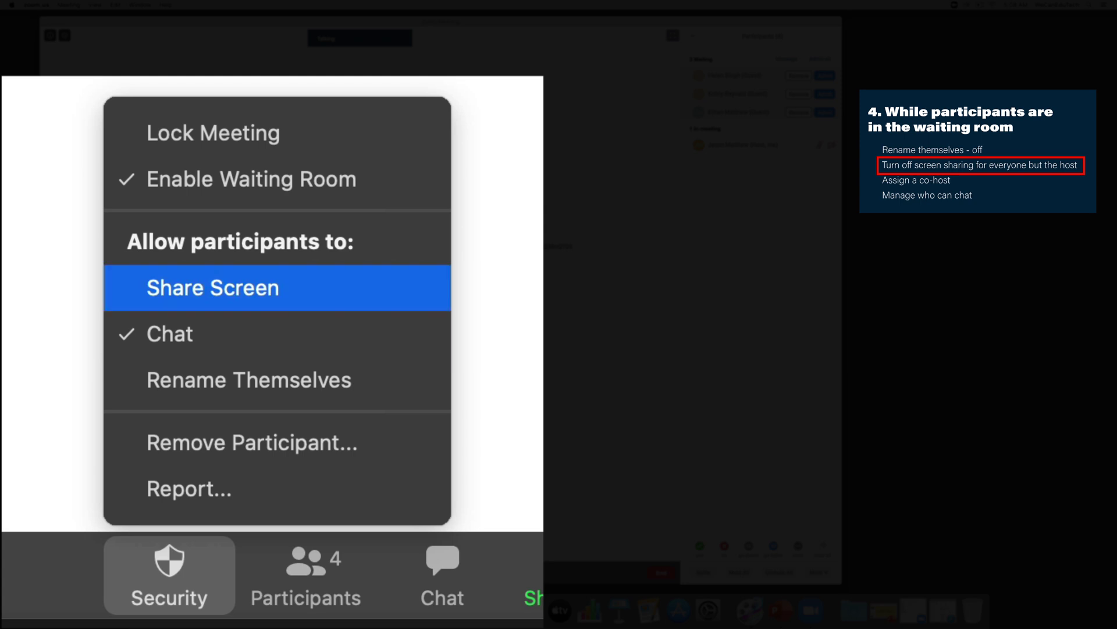
pyautogui.click(125, 287)
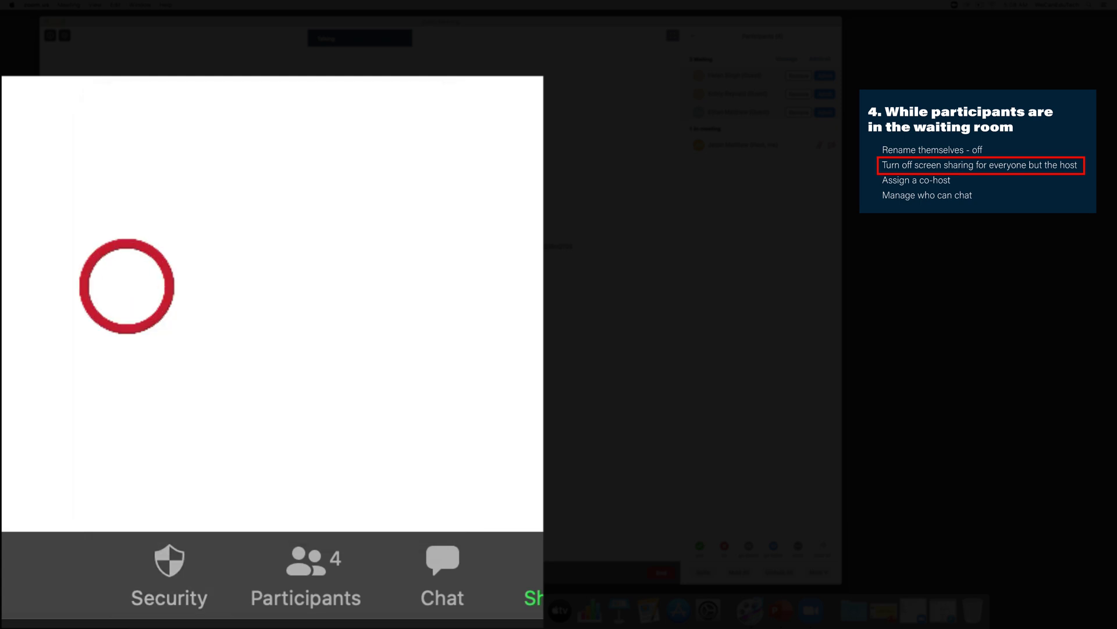
pyautogui.click(161, 559)
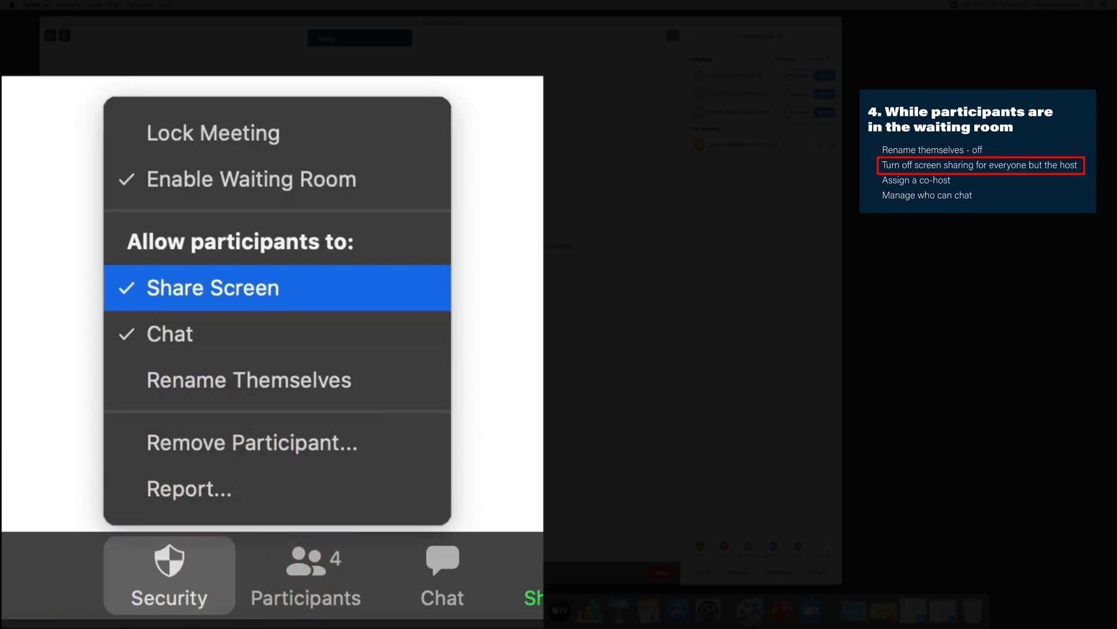
pyautogui.click(125, 288)
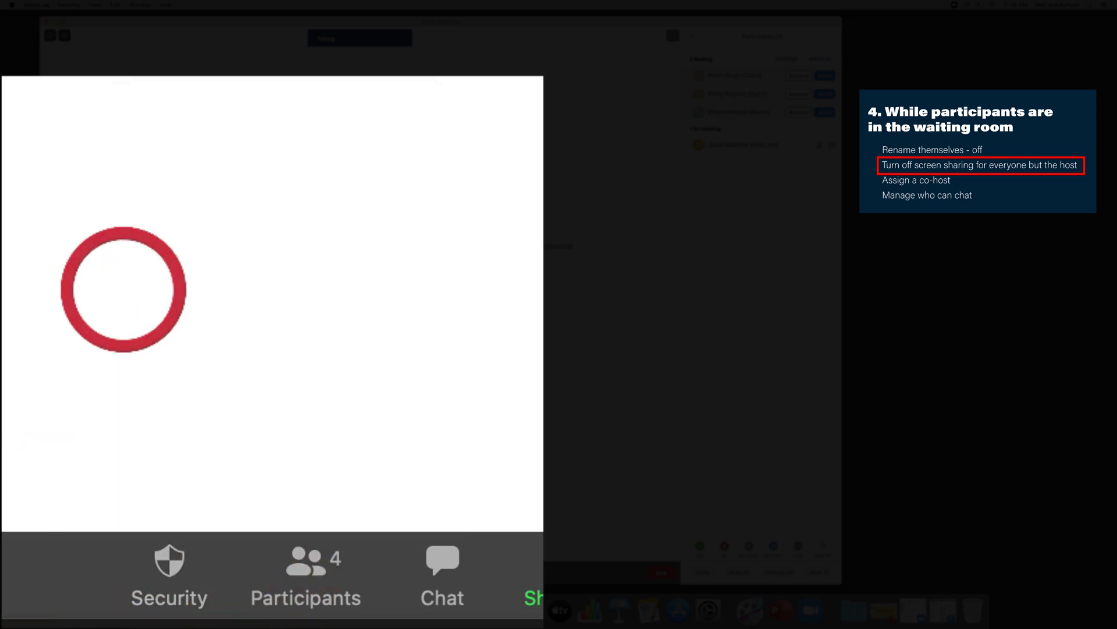
pyautogui.click(168, 561)
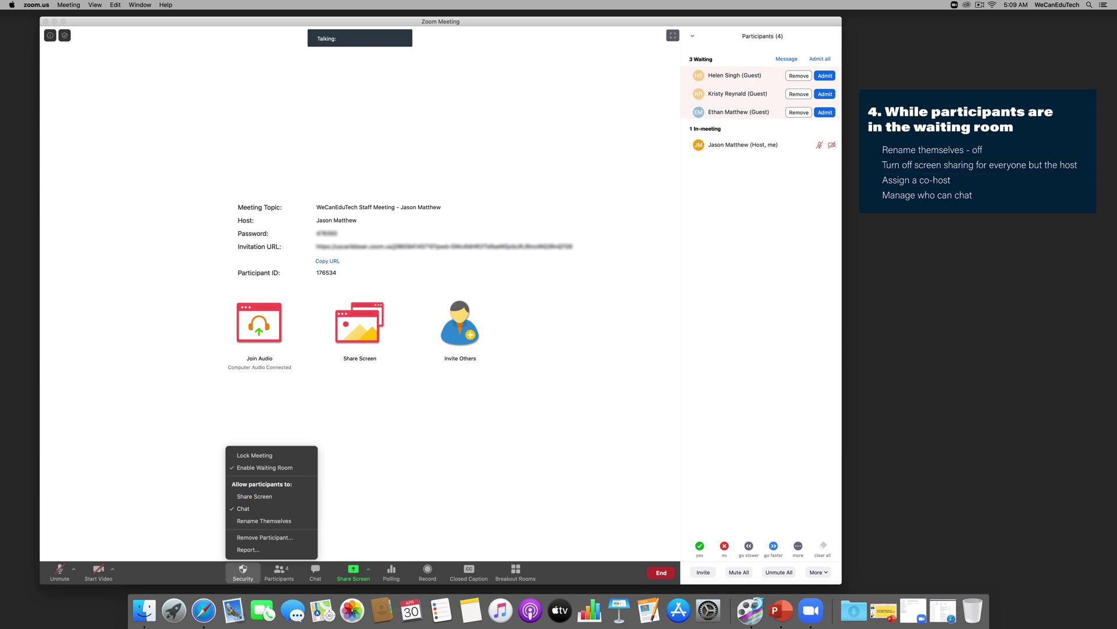
pyautogui.click(361, 504)
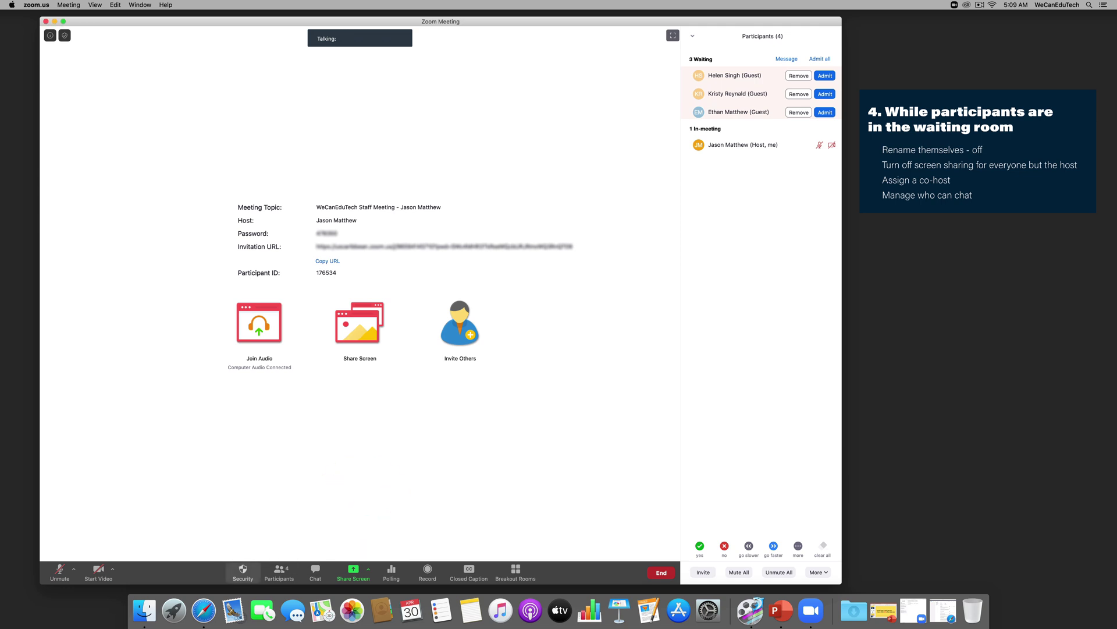
# Allow participants to share their screen once more, revoke the permission, and reopen the meeting's security options.
pyautogui.click(243, 572)
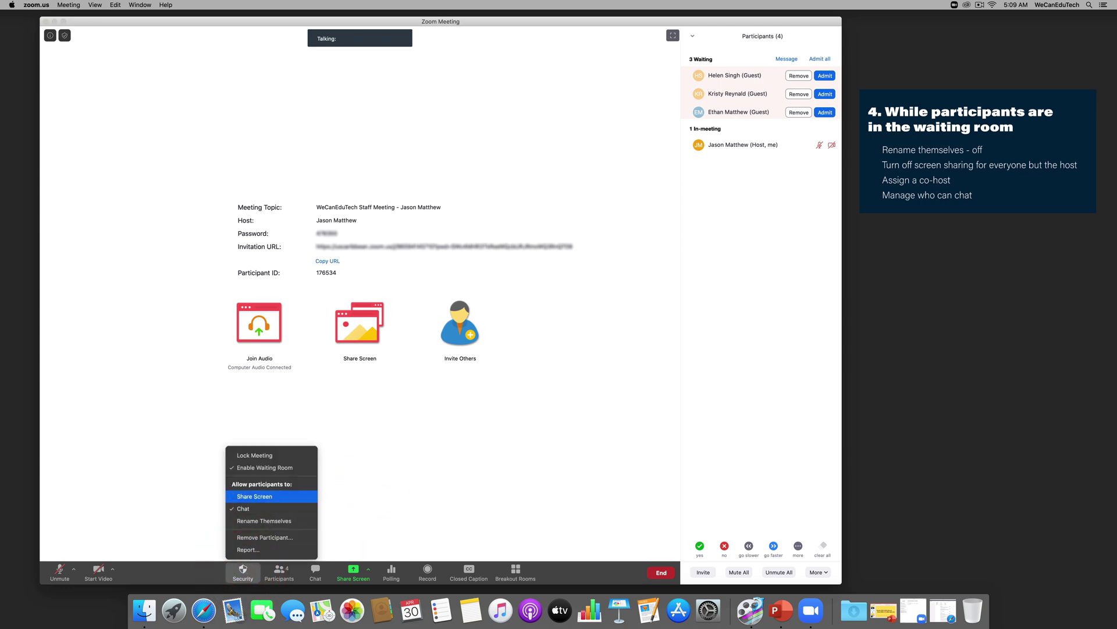
pyautogui.click(239, 496)
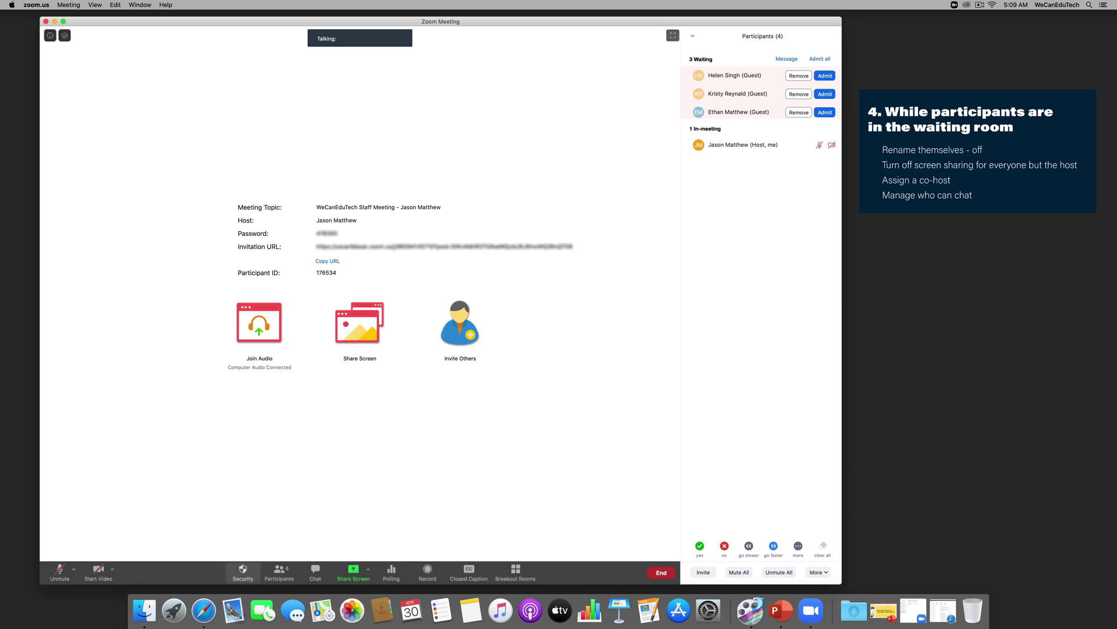
pyautogui.click(244, 570)
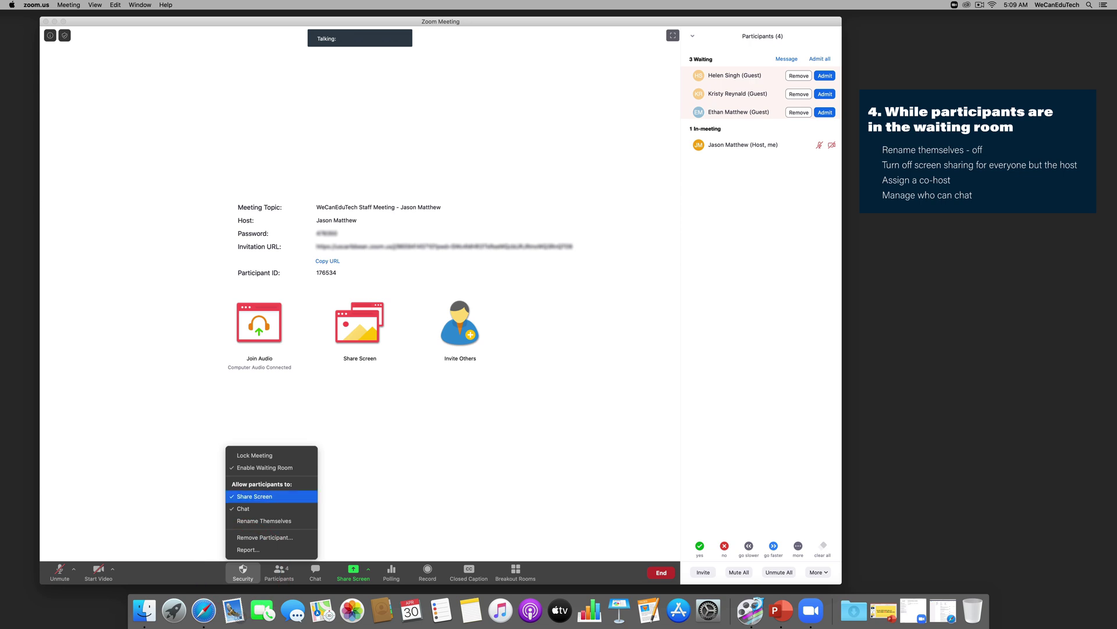
pyautogui.click(233, 496)
pyautogui.click(239, 573)
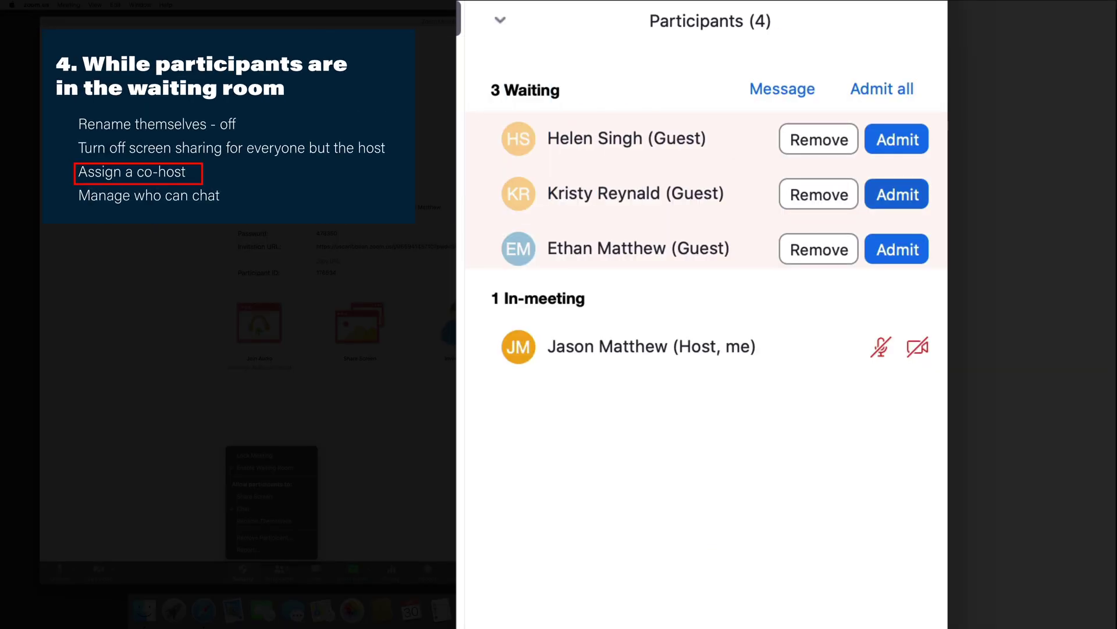
# Admit the second guest in the waiting room and make that guest the meeting co-host.
pyautogui.click(897, 195)
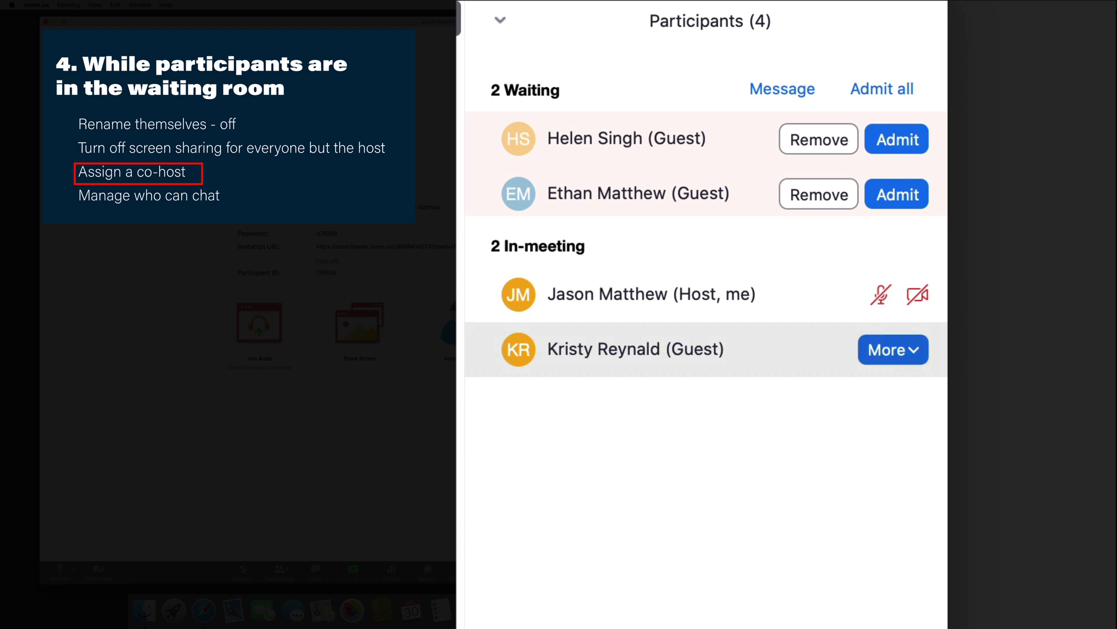
pyautogui.click(893, 349)
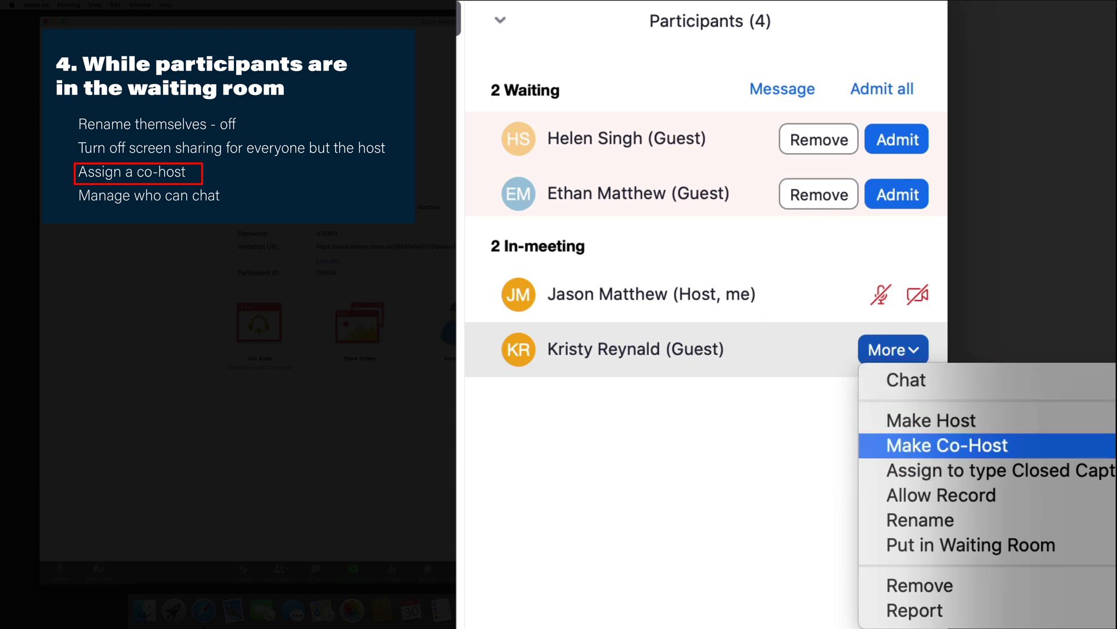
pyautogui.click(902, 446)
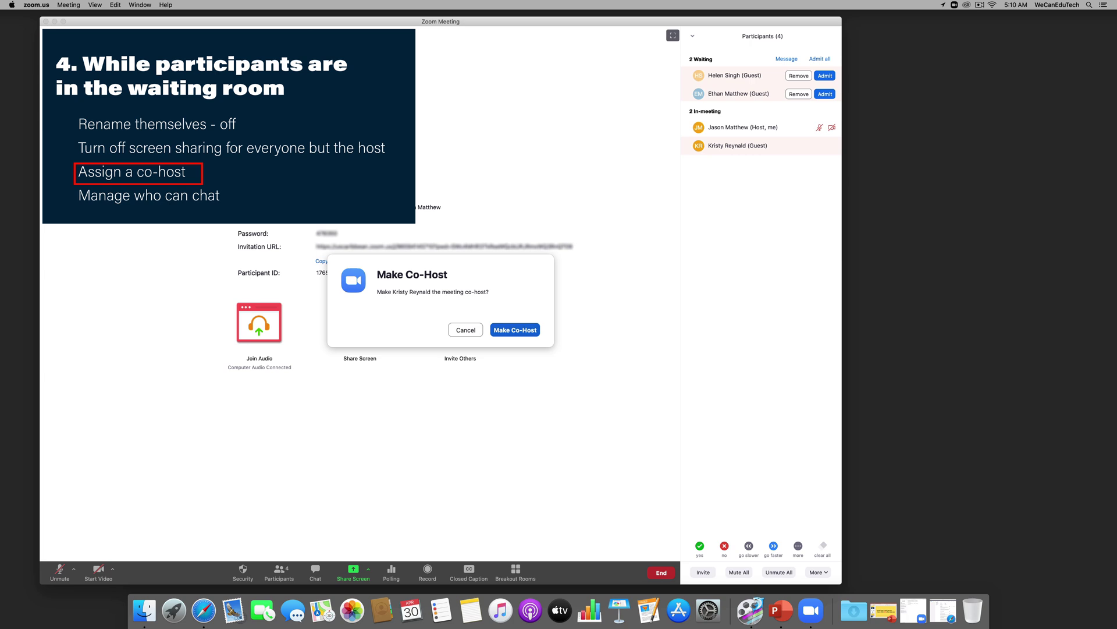
pyautogui.click(516, 329)
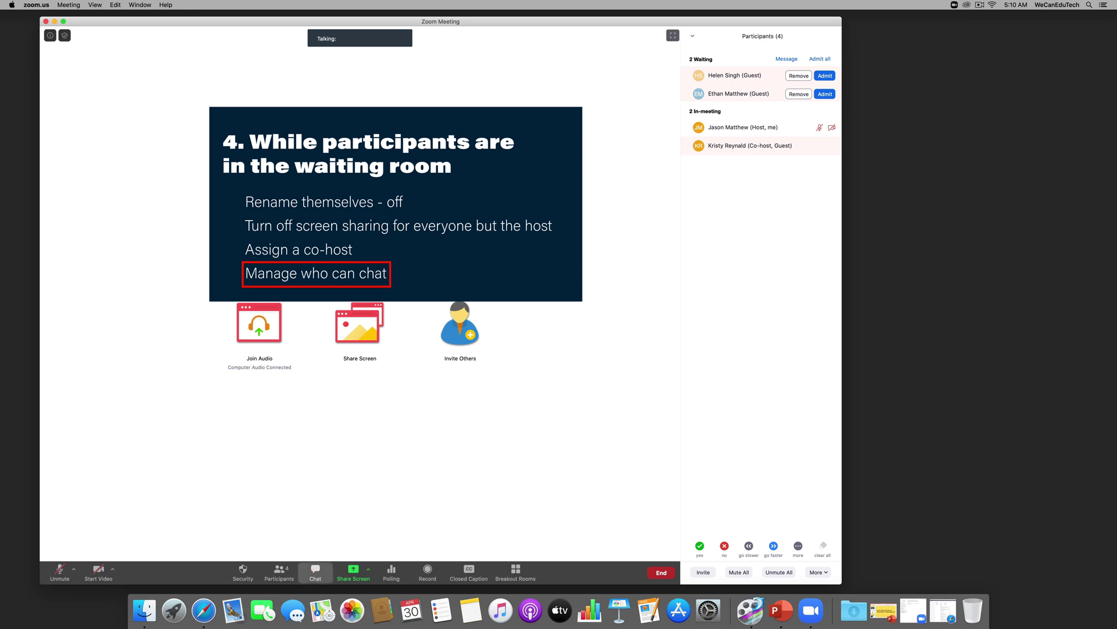
# Restrict participants' meeting chat to Host only and check that the option is selected.
pyautogui.click(315, 572)
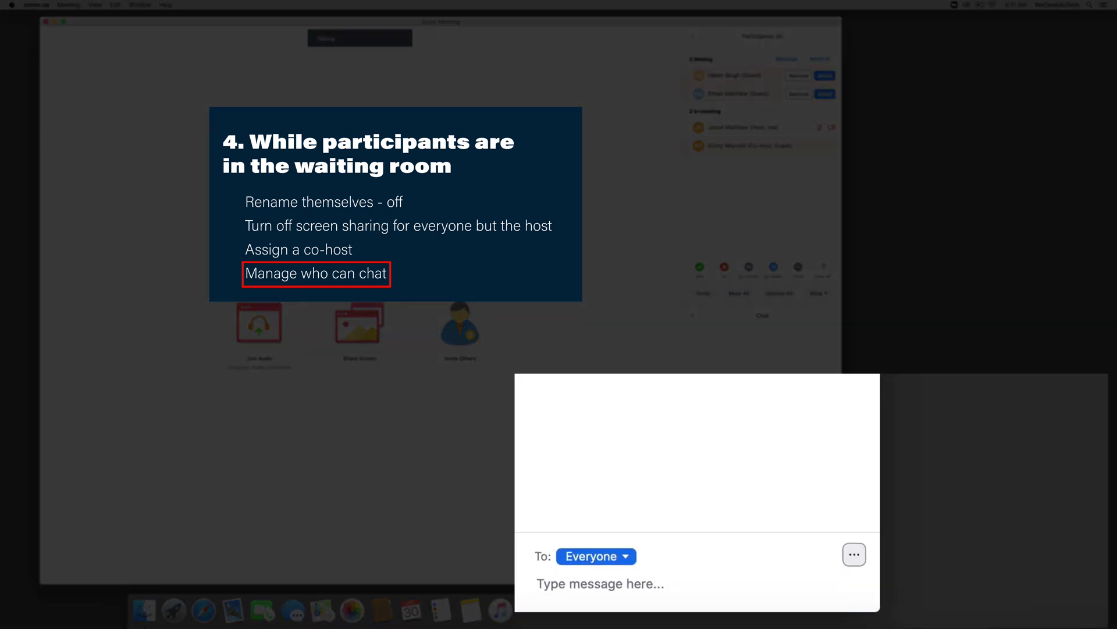
pyautogui.click(854, 554)
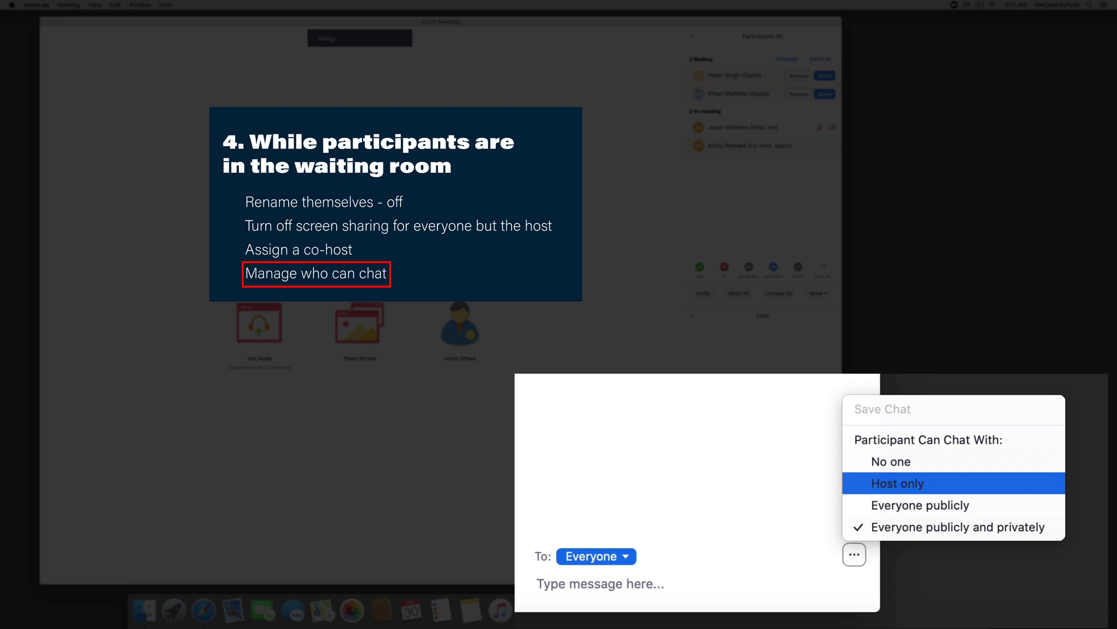
pyautogui.click(898, 483)
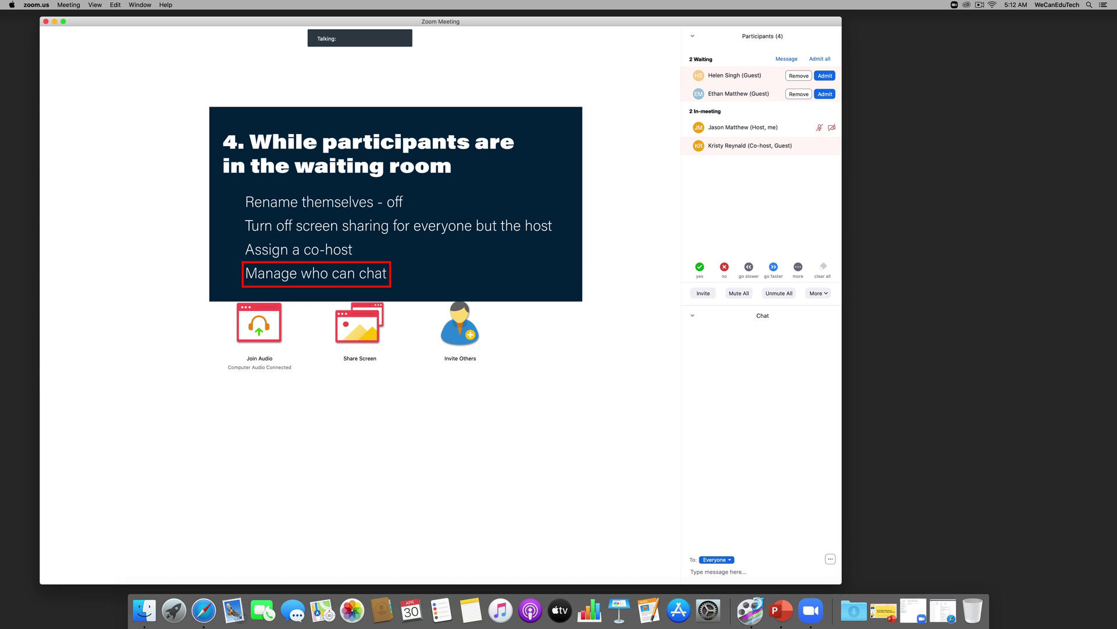
pyautogui.click(830, 558)
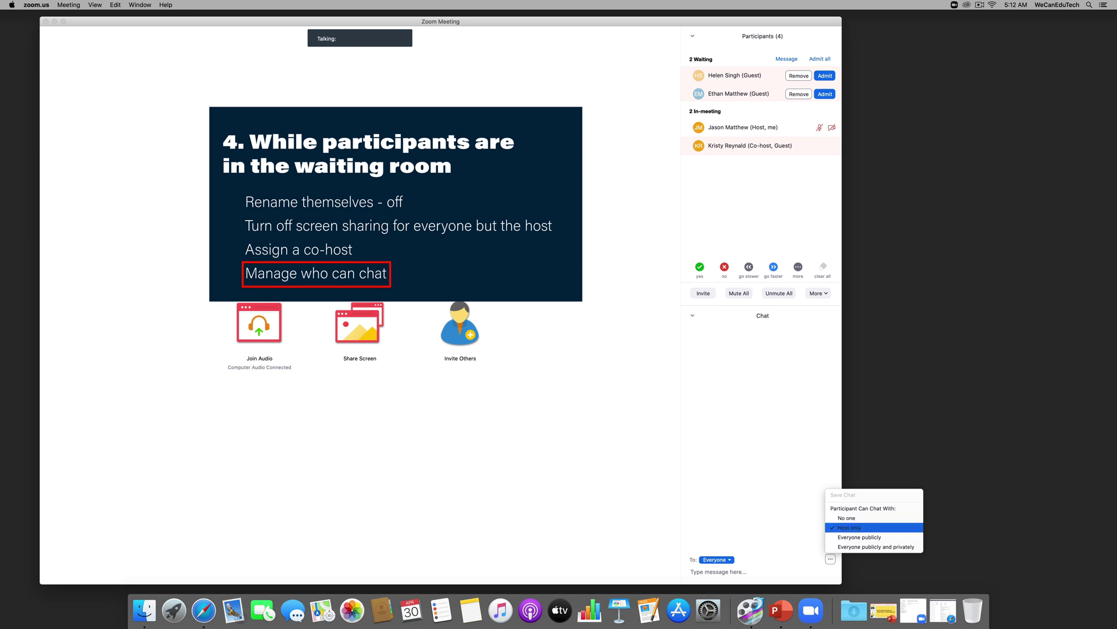
pyautogui.press('Escape')
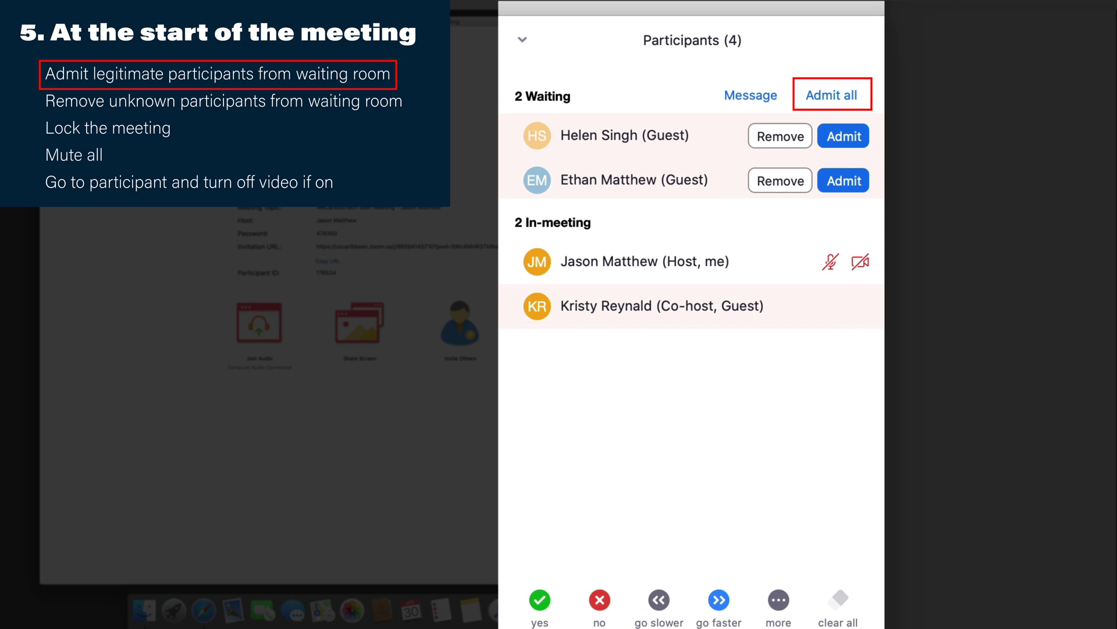
# Put the newly admitted guest without co-host rights back in the waiting room, and admit that guest to the meeting again.
pyautogui.moveTo(641, 261)
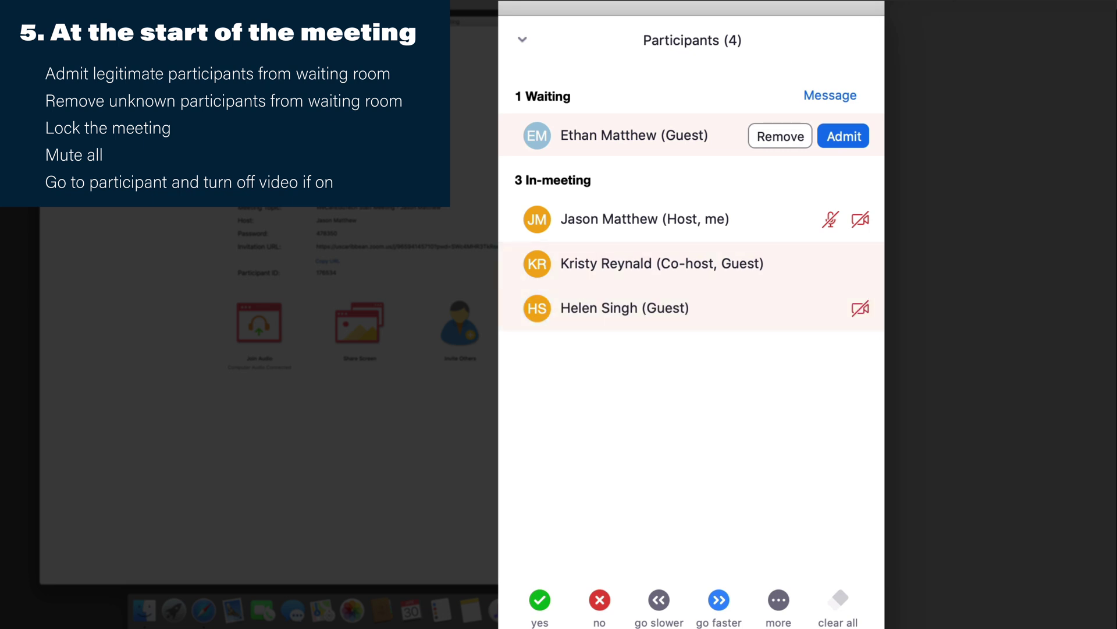
pyautogui.click(841, 308)
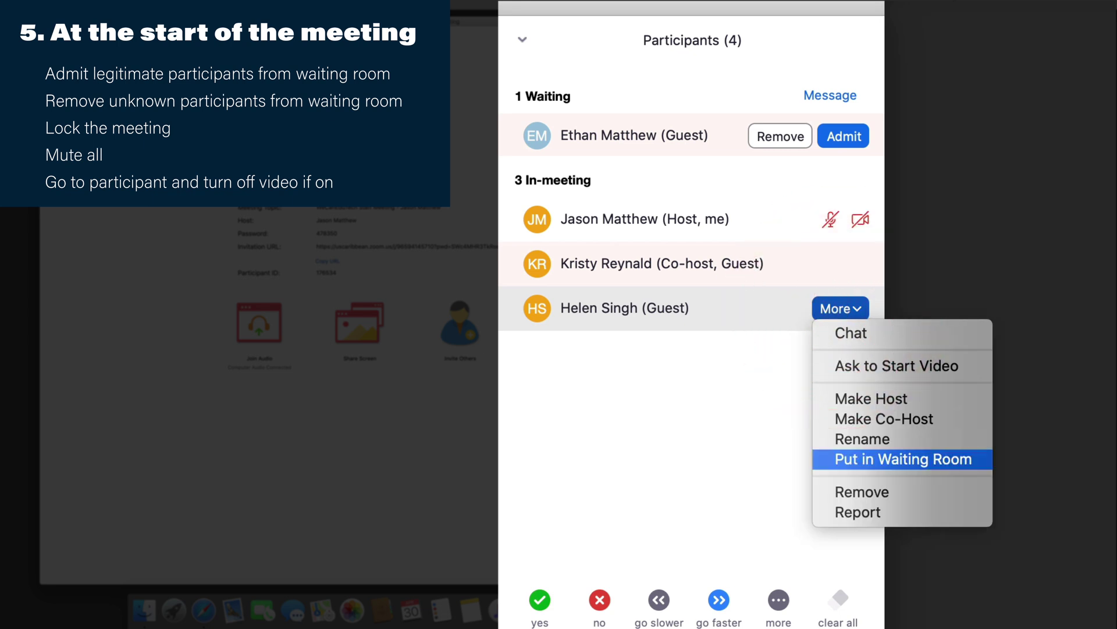
pyautogui.click(858, 459)
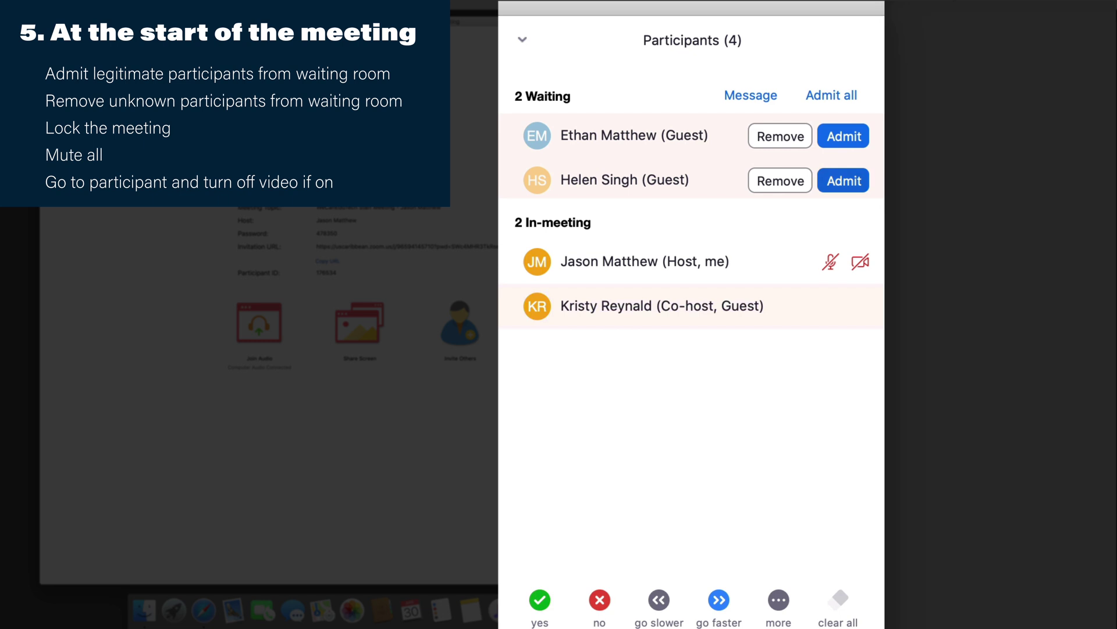
pyautogui.click(844, 181)
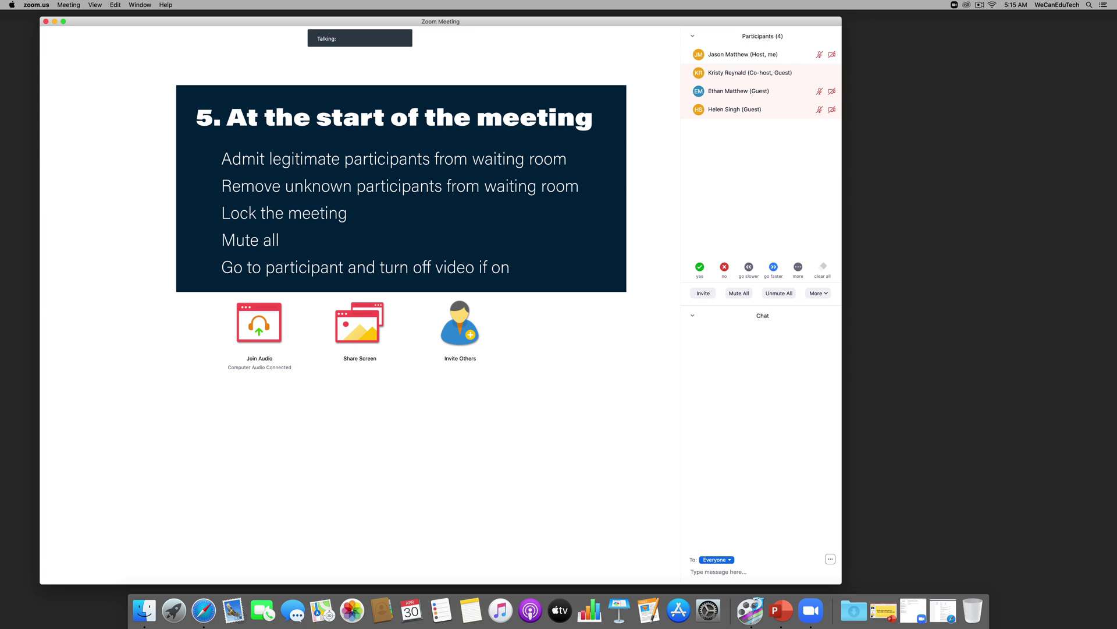
pyautogui.moveTo(757, 91)
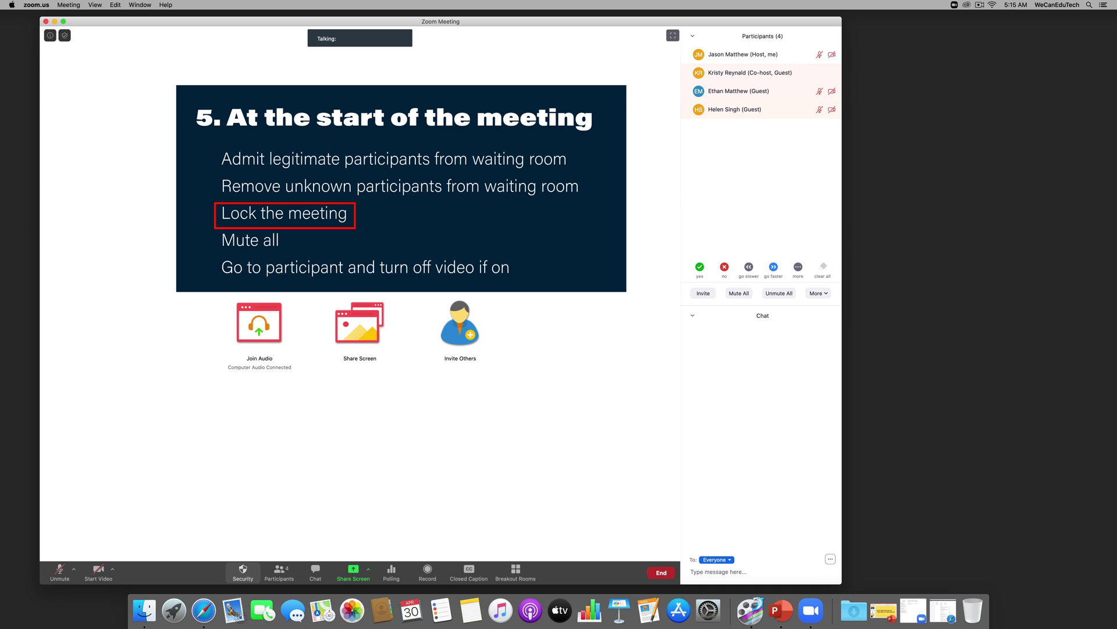
# Lock the meeting against new participants, and unlock it again.
pyautogui.click(241, 571)
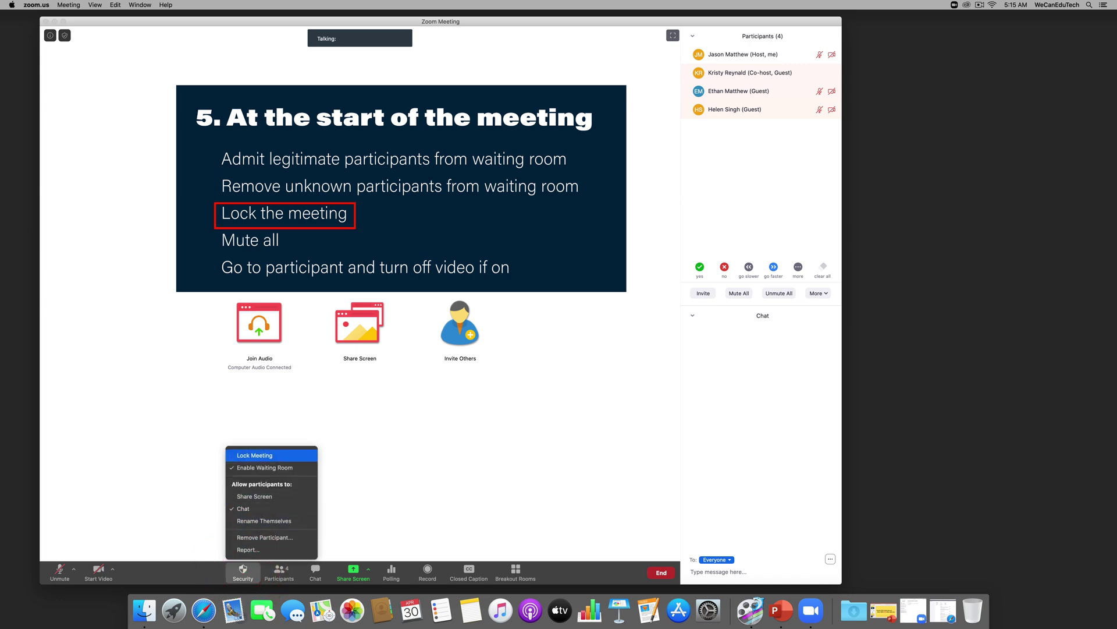
pyautogui.click(247, 456)
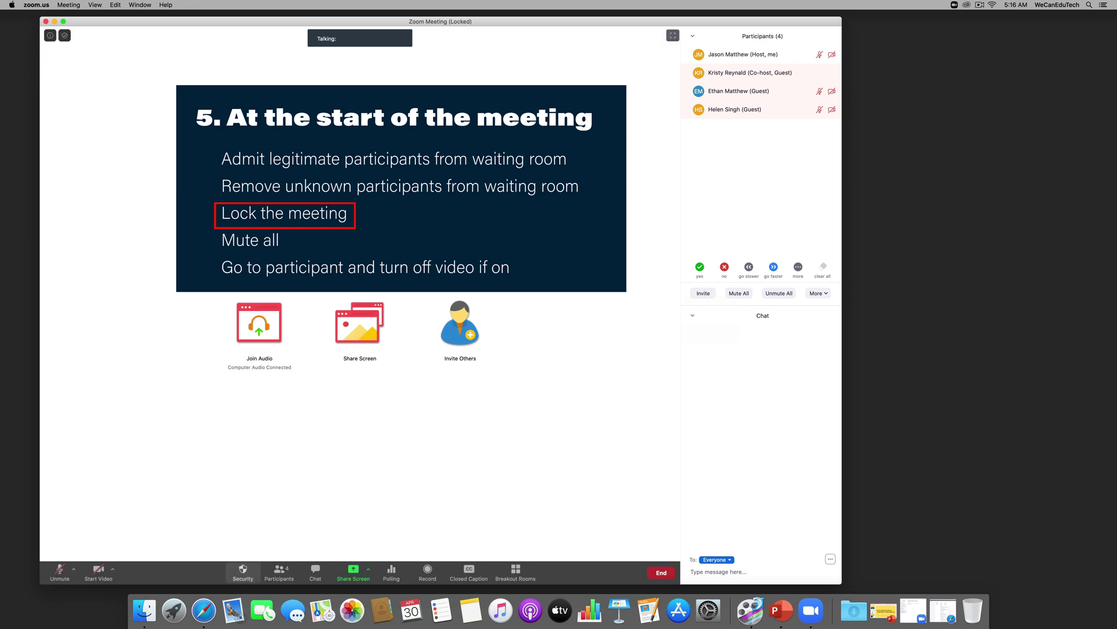
pyautogui.click(243, 572)
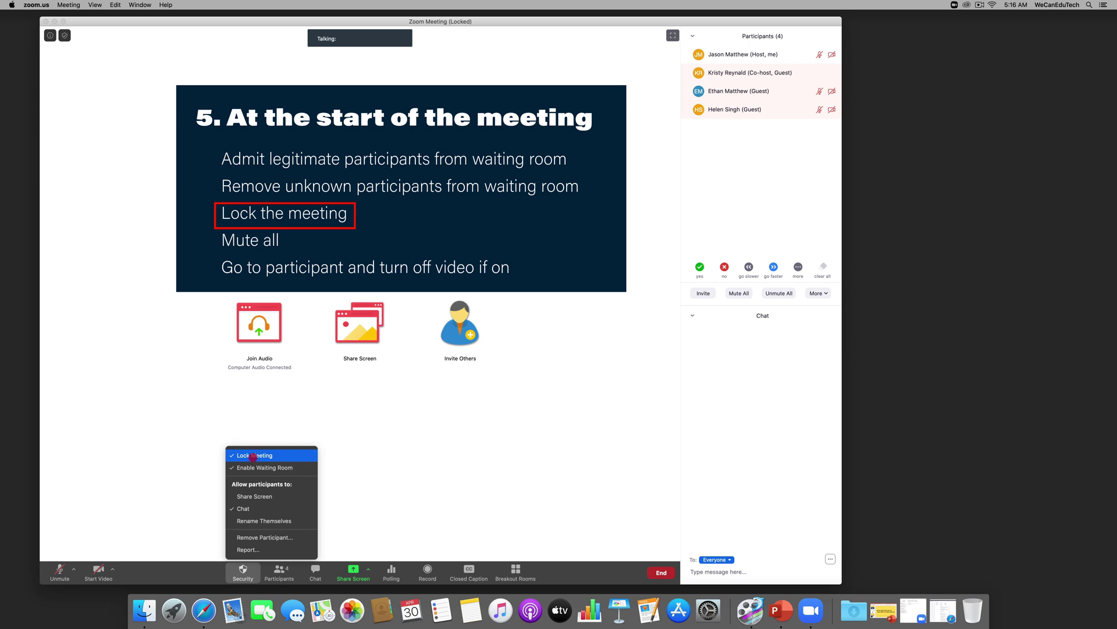
pyautogui.click(253, 455)
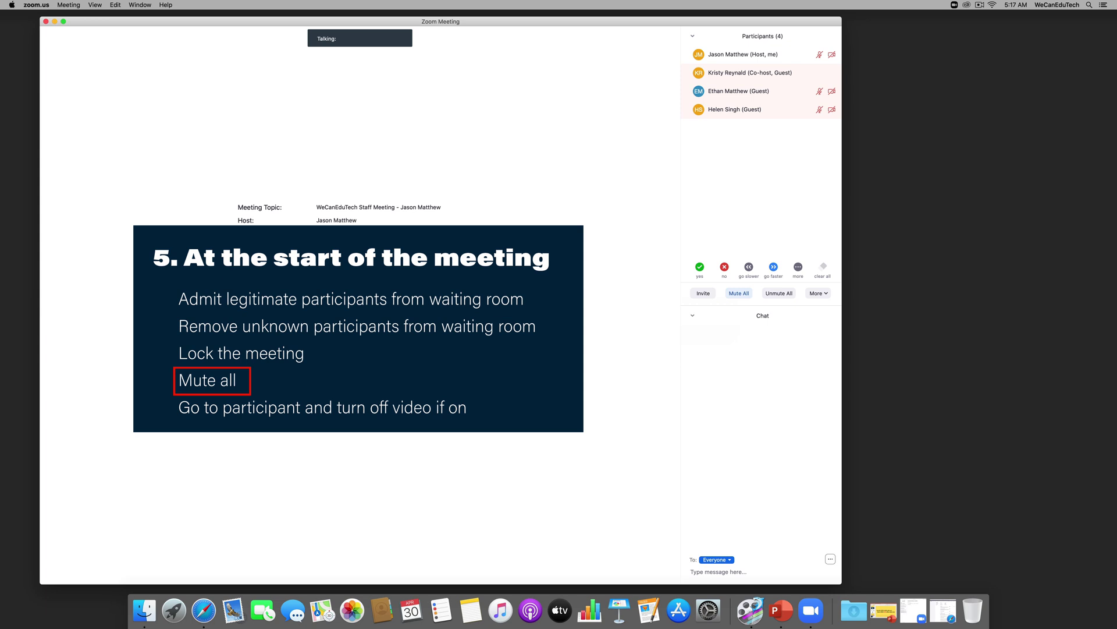
# Mute all current and new participants, keeping Allow participants to unmute themselves enabled.
pyautogui.click(739, 292)
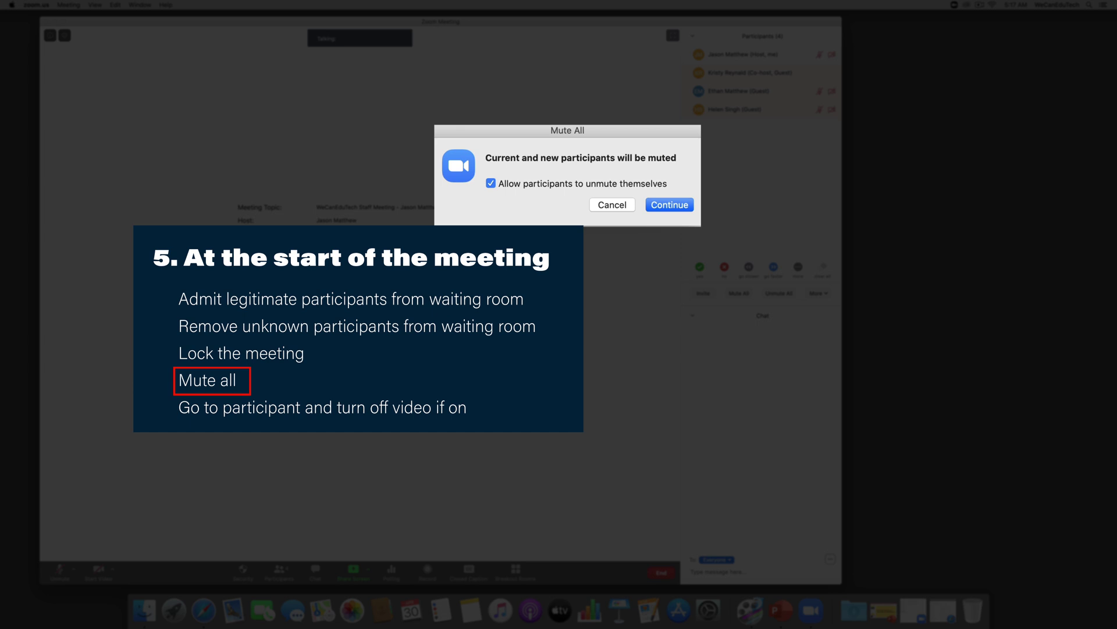
pyautogui.click(491, 184)
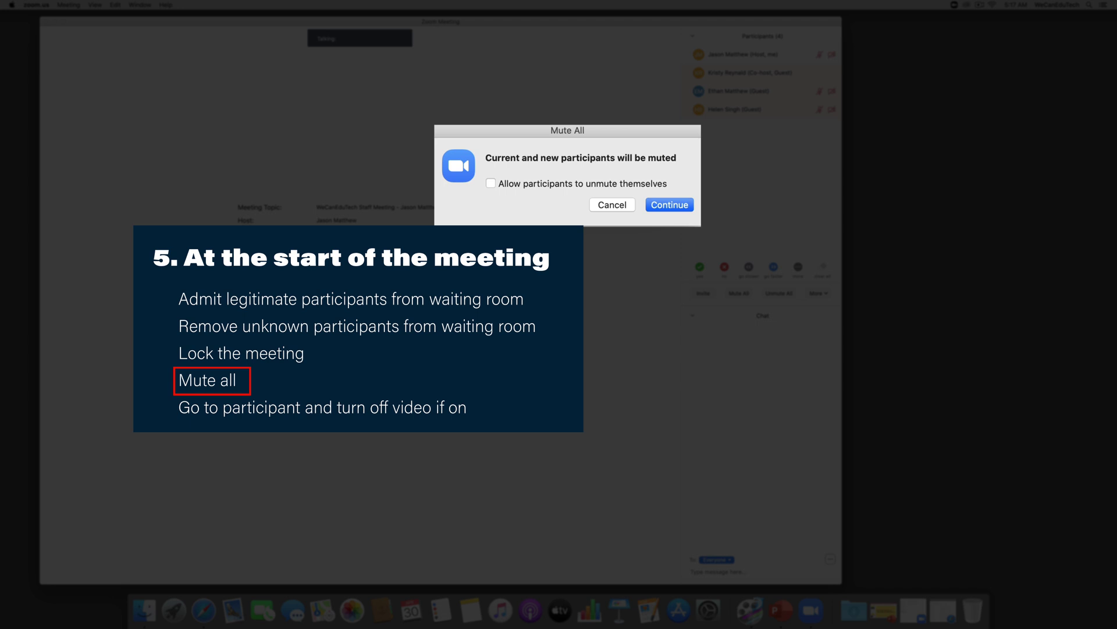
pyautogui.click(491, 183)
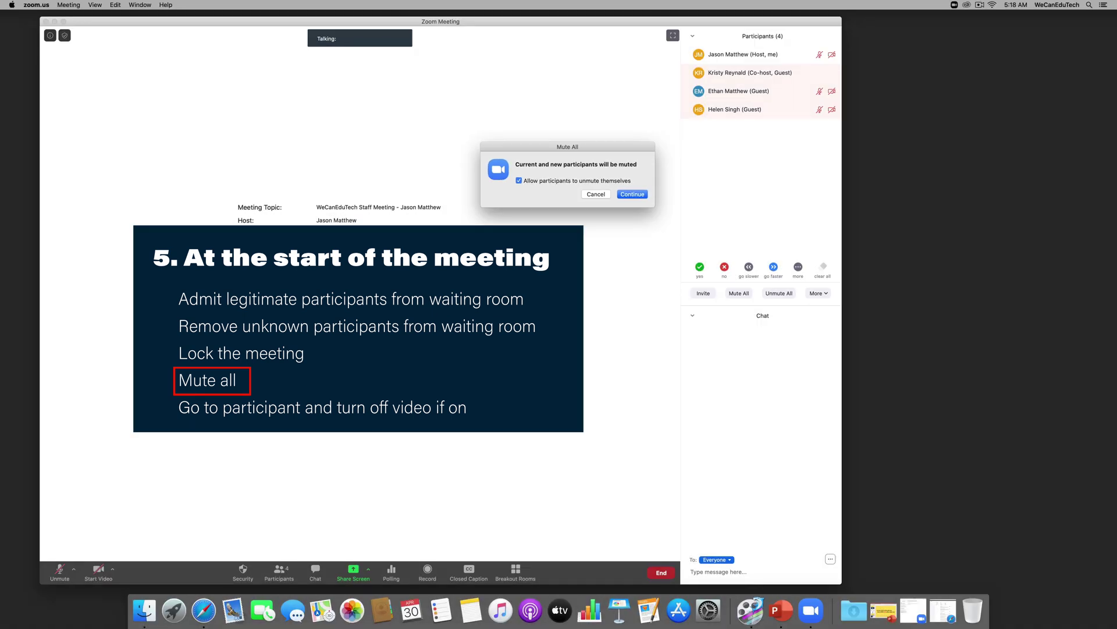
pyautogui.click(627, 194)
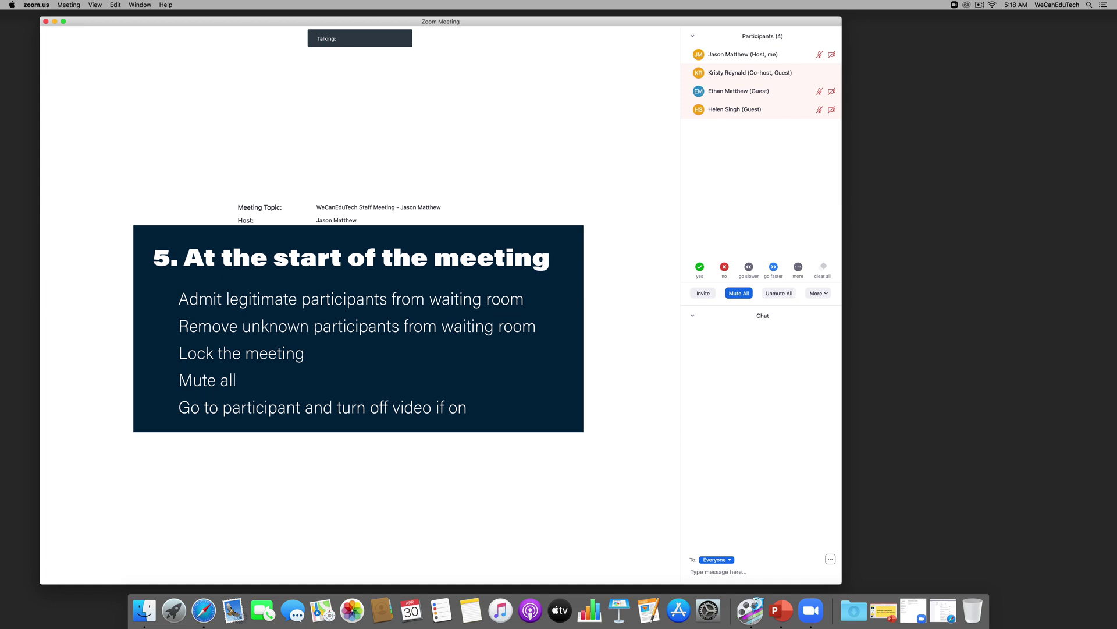
# Stop the video of the guest listed below the co-host, and ask that same guest to start video.
pyautogui.moveTo(757, 91)
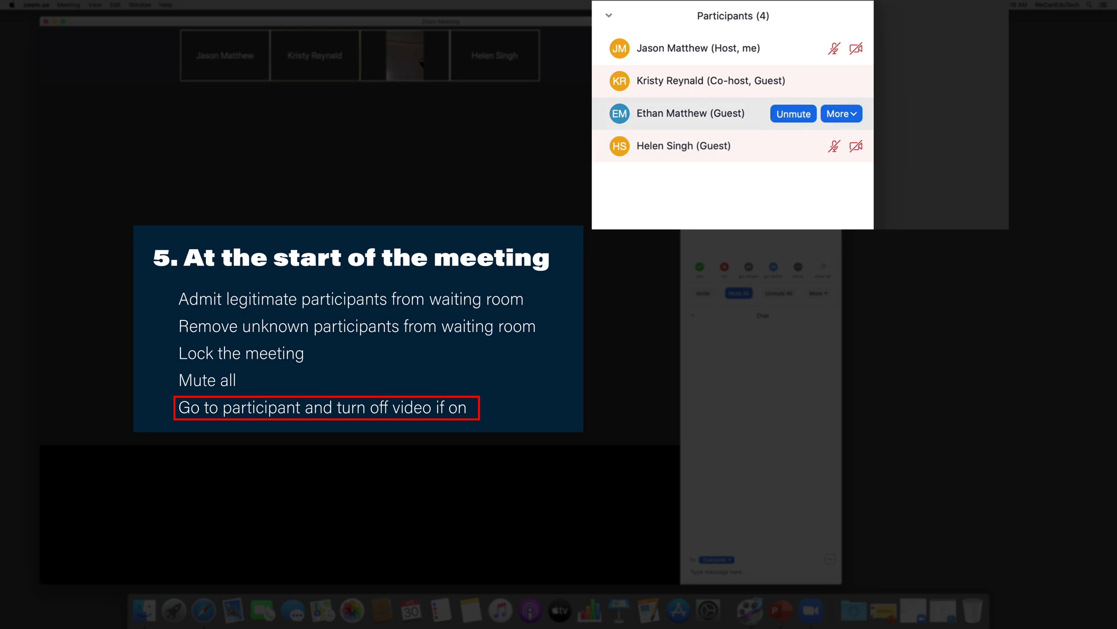
pyautogui.click(842, 113)
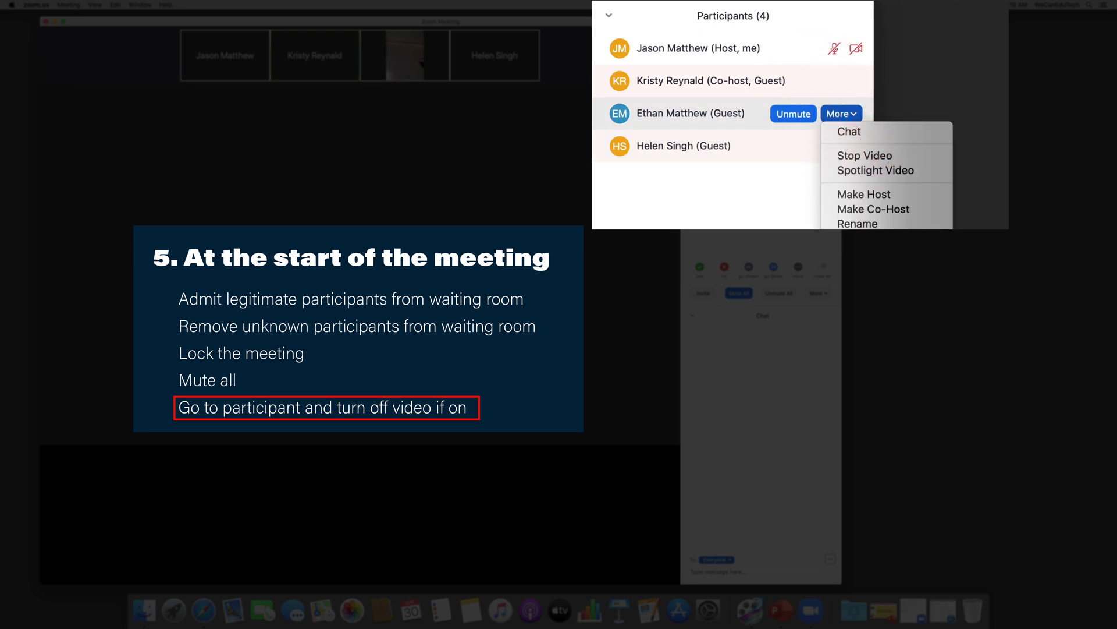
pyautogui.click(865, 155)
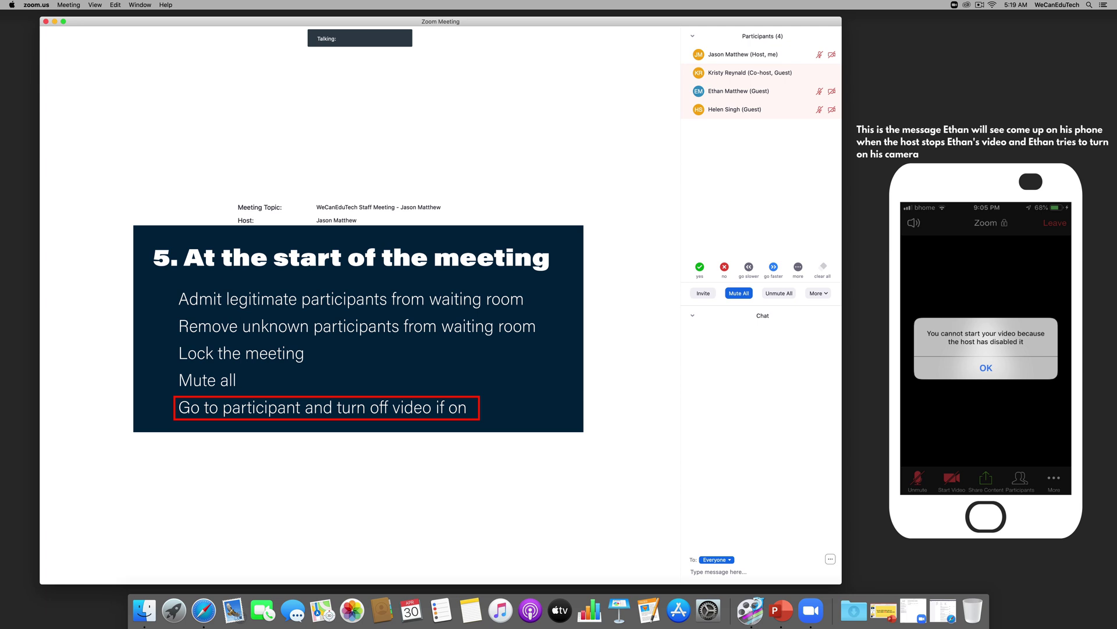
pyautogui.moveTo(756, 91)
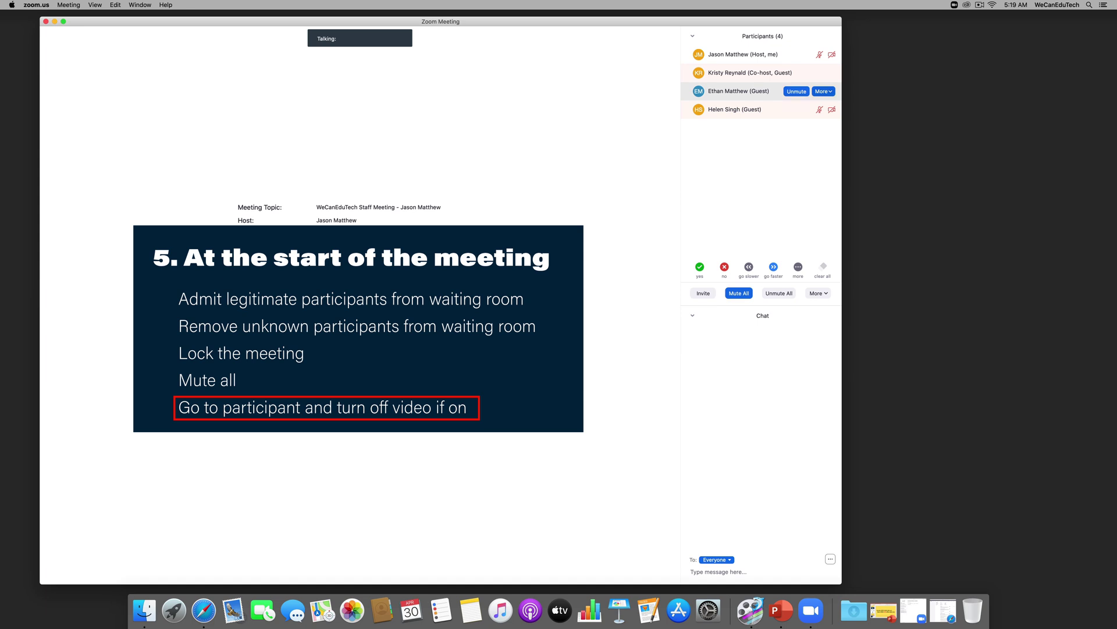
pyautogui.click(823, 91)
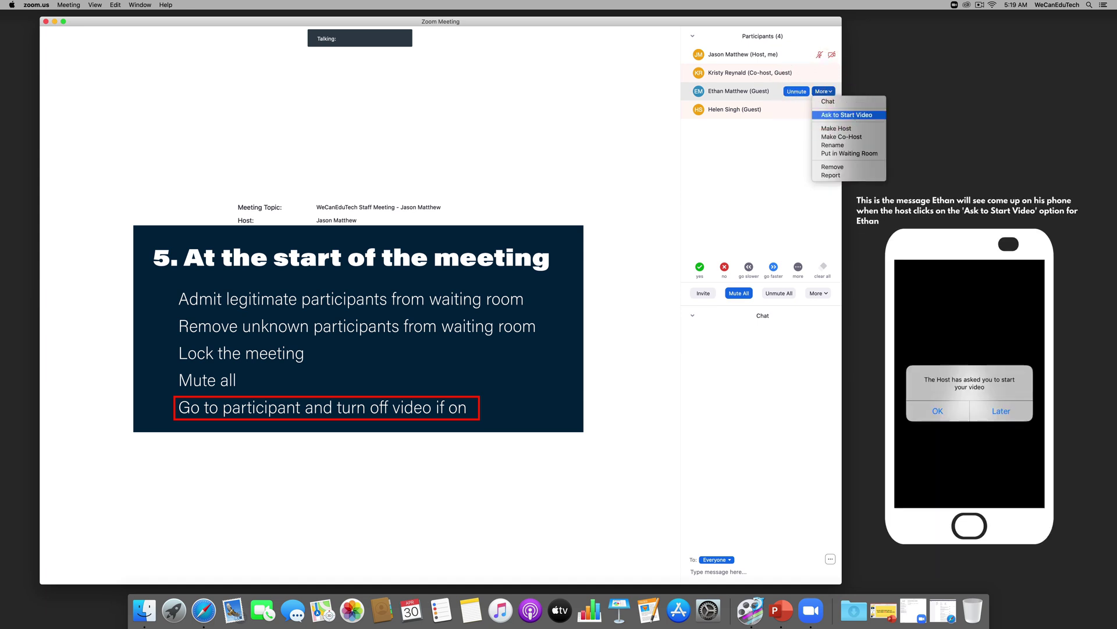
pyautogui.click(826, 115)
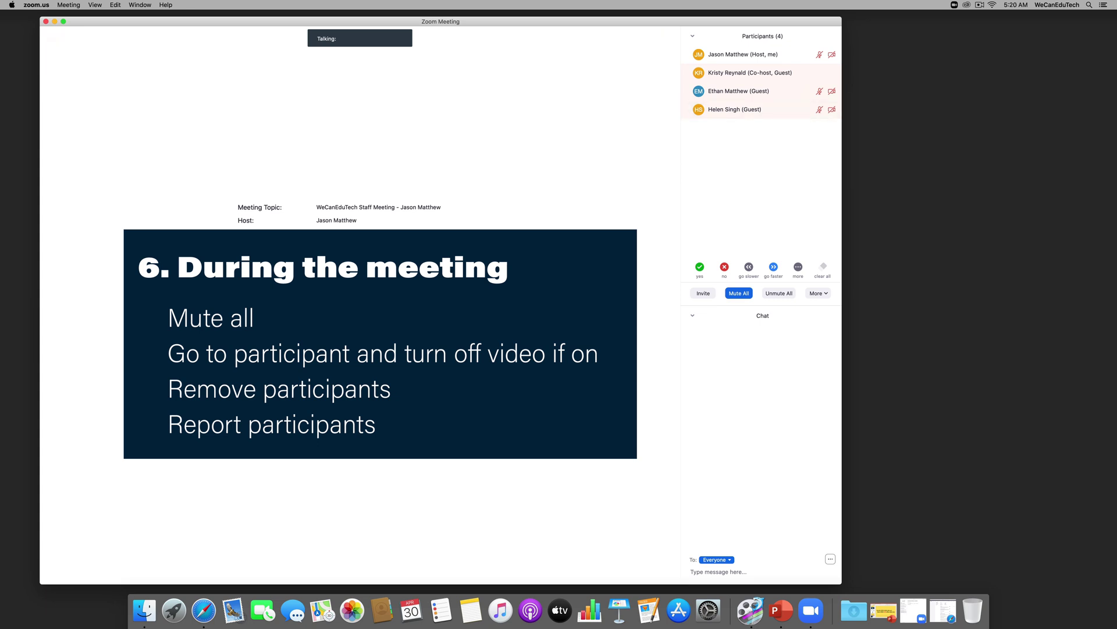
# Start muting all current and new participants again.
pyautogui.click(739, 292)
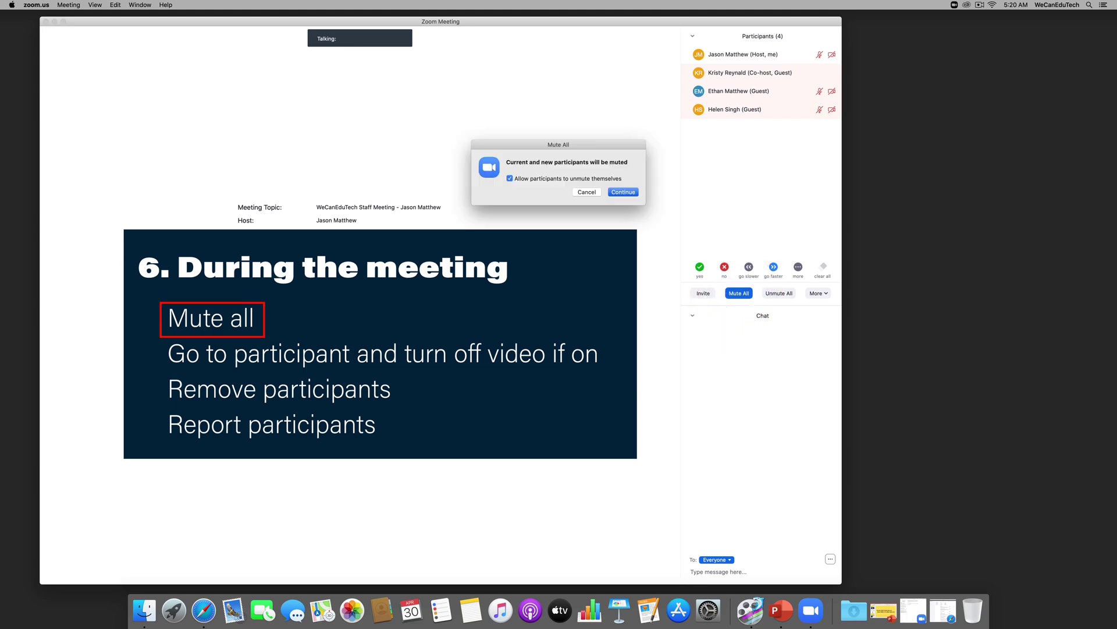